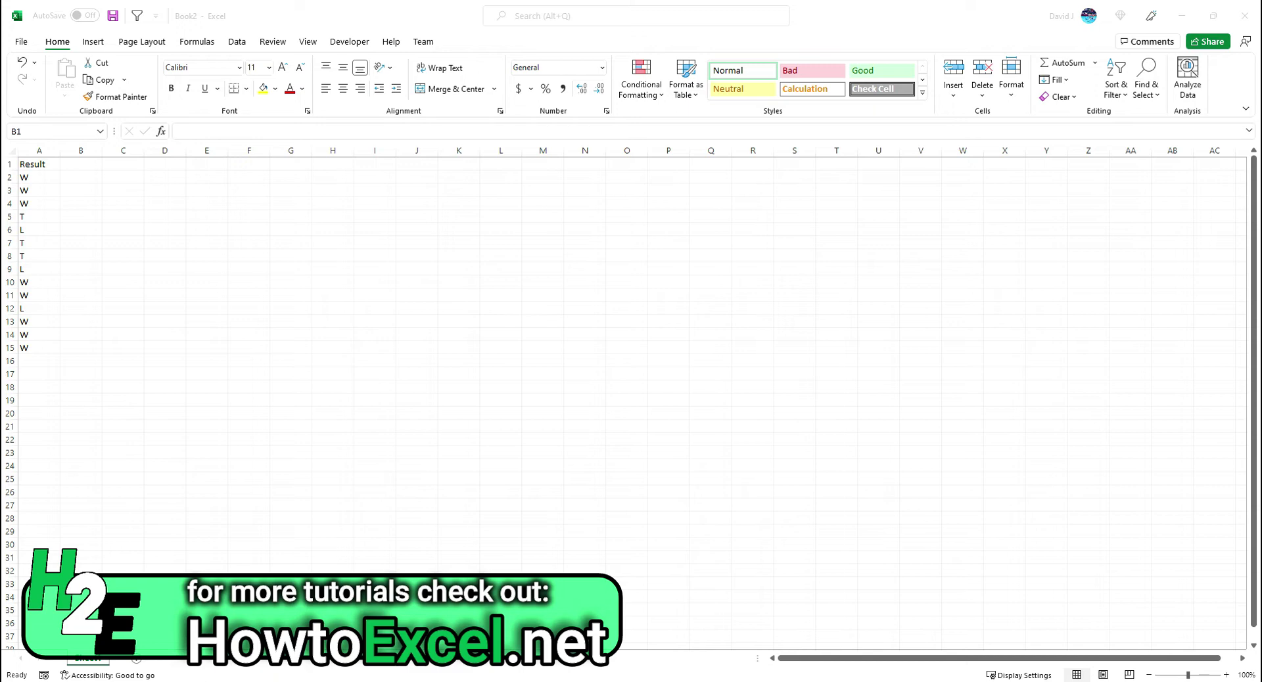
# Head B1 'Criteria' and fill =IF(A2="W",1,0) from B2 down to B15.
pyautogui.click(77, 166)
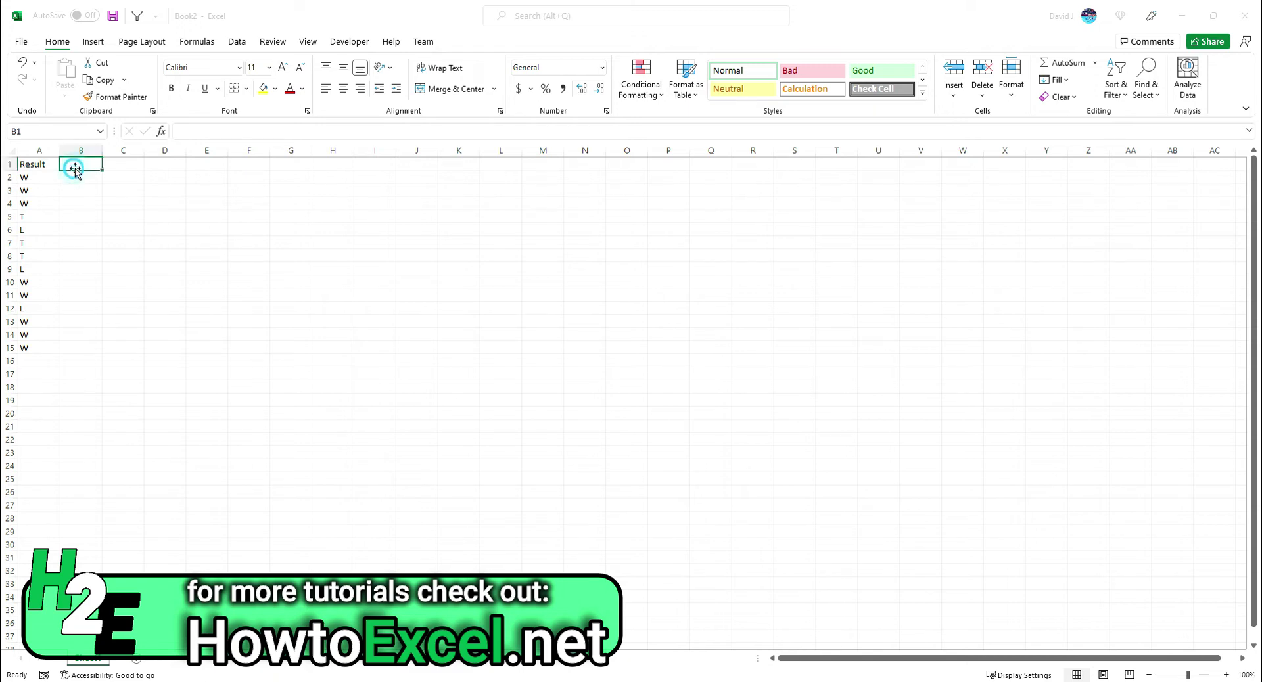
pyautogui.write('Criteria')
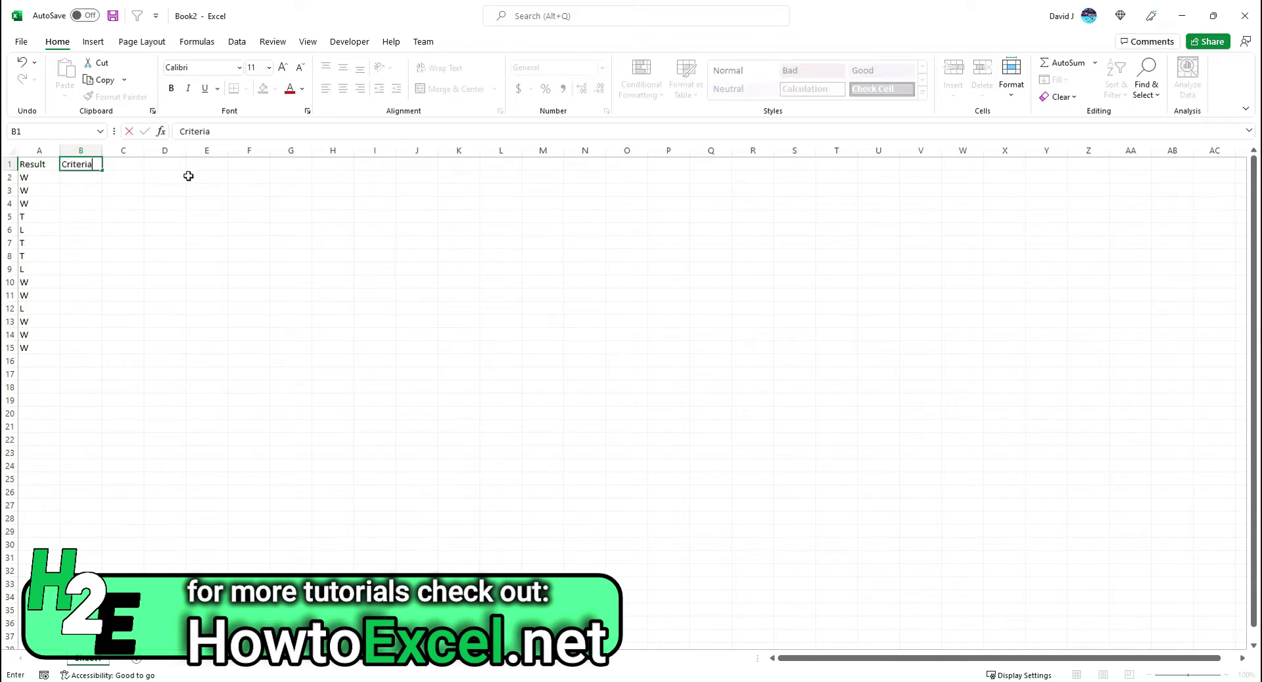
pyautogui.press('Return')
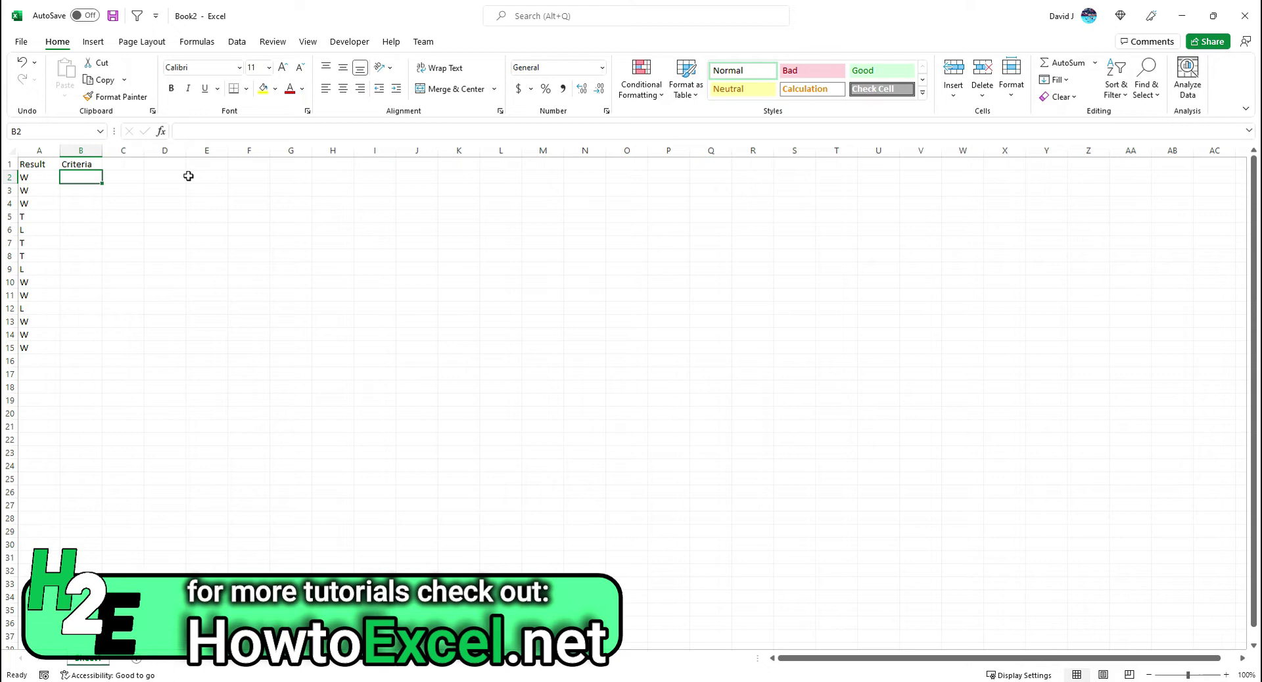
pyautogui.write('=if')
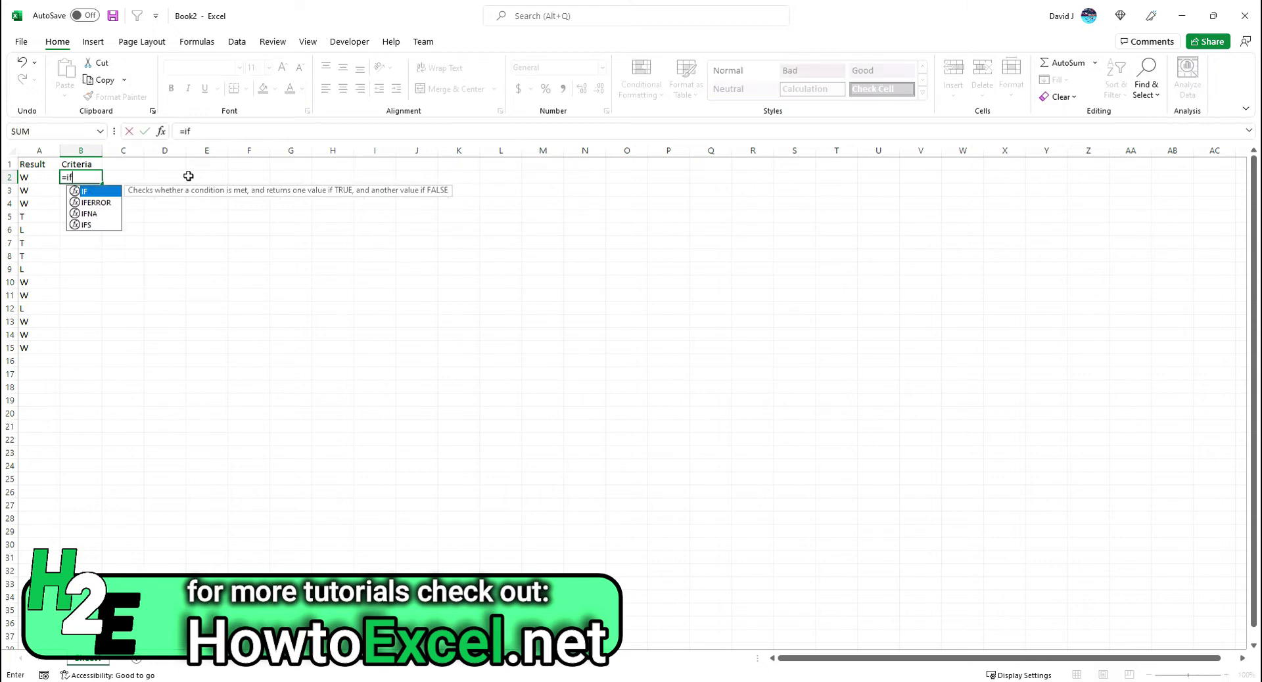
pyautogui.write('(A2')
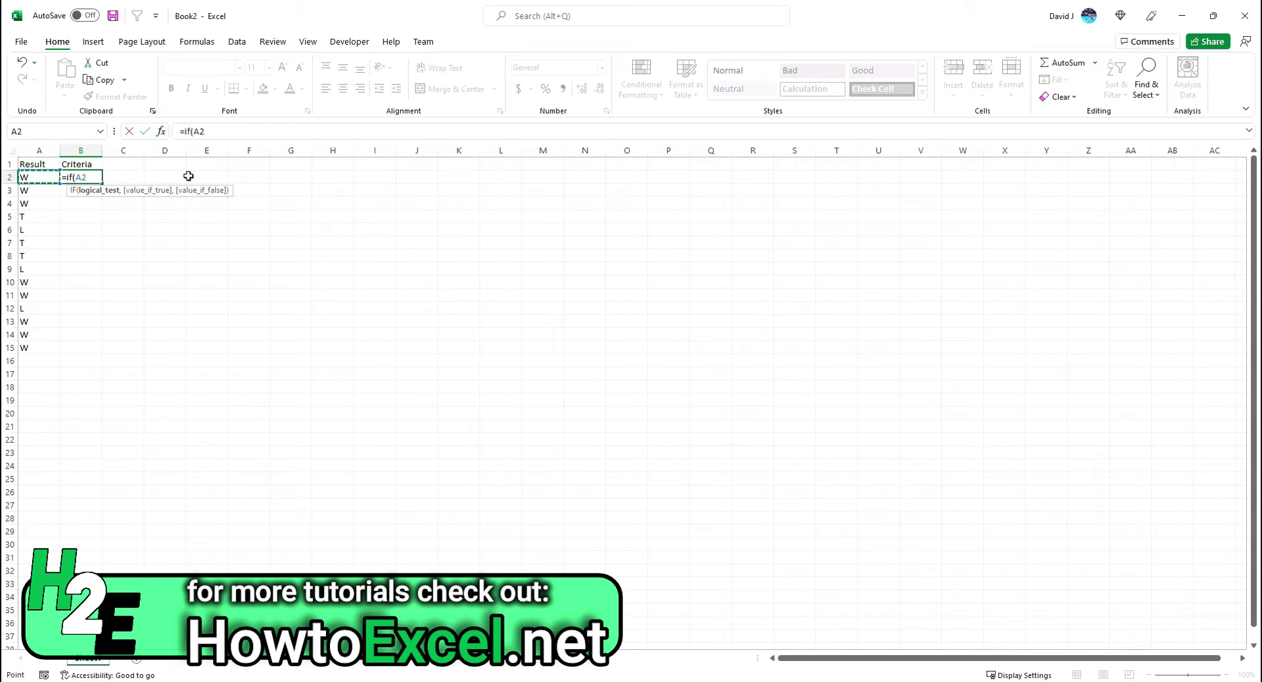
pyautogui.write('="W",')
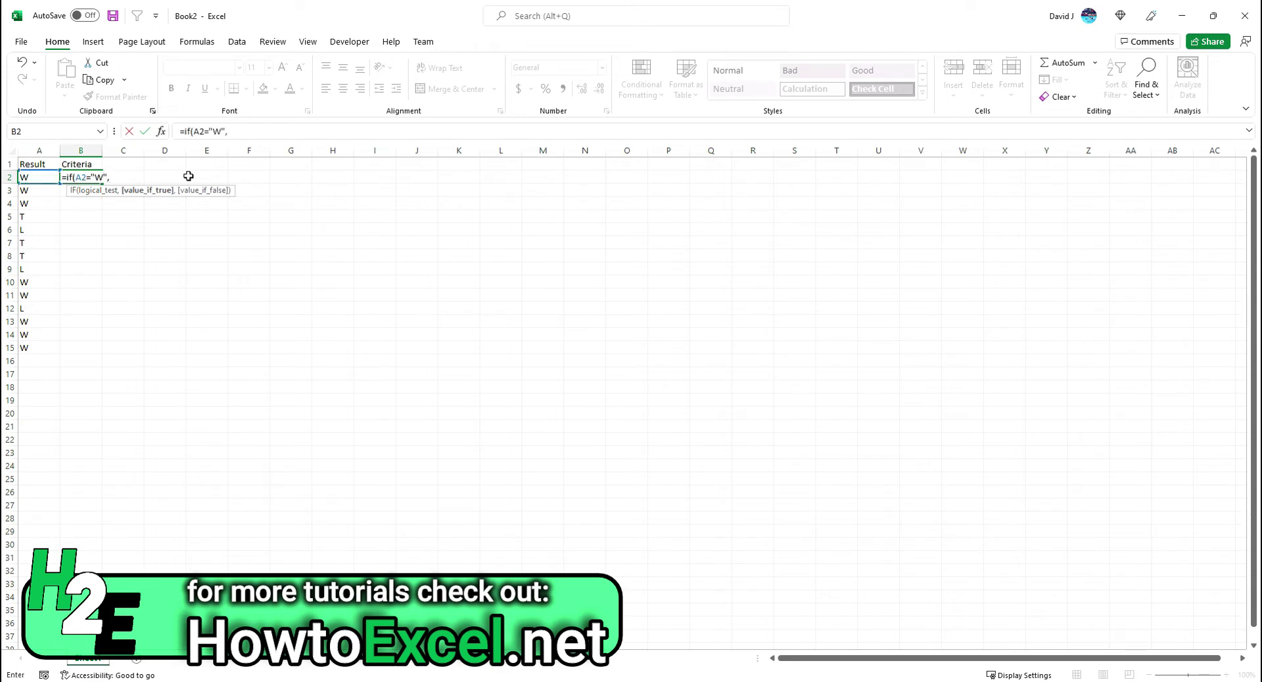
pyautogui.write('1,0)')
pyautogui.hotkey('ctrl', 'Return')
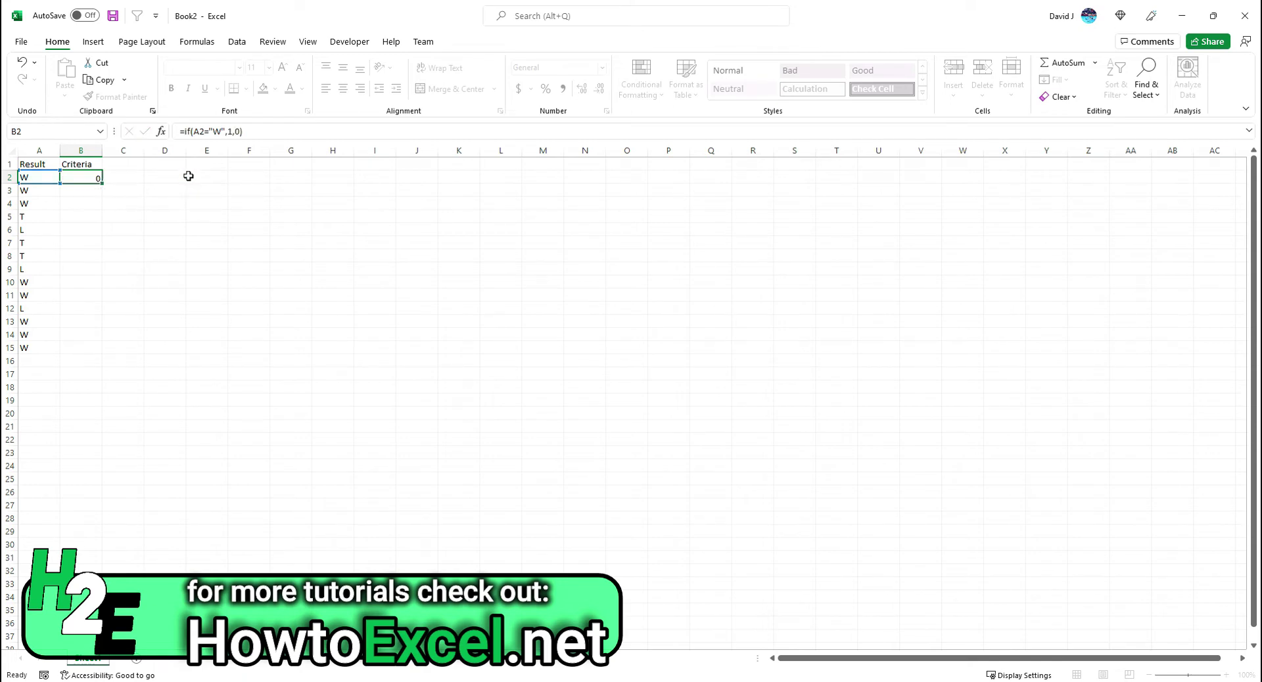
pyautogui.doubleClick(102, 183)
# Put the heading 'Streak' in cell C1.
pyautogui.click(125, 165)
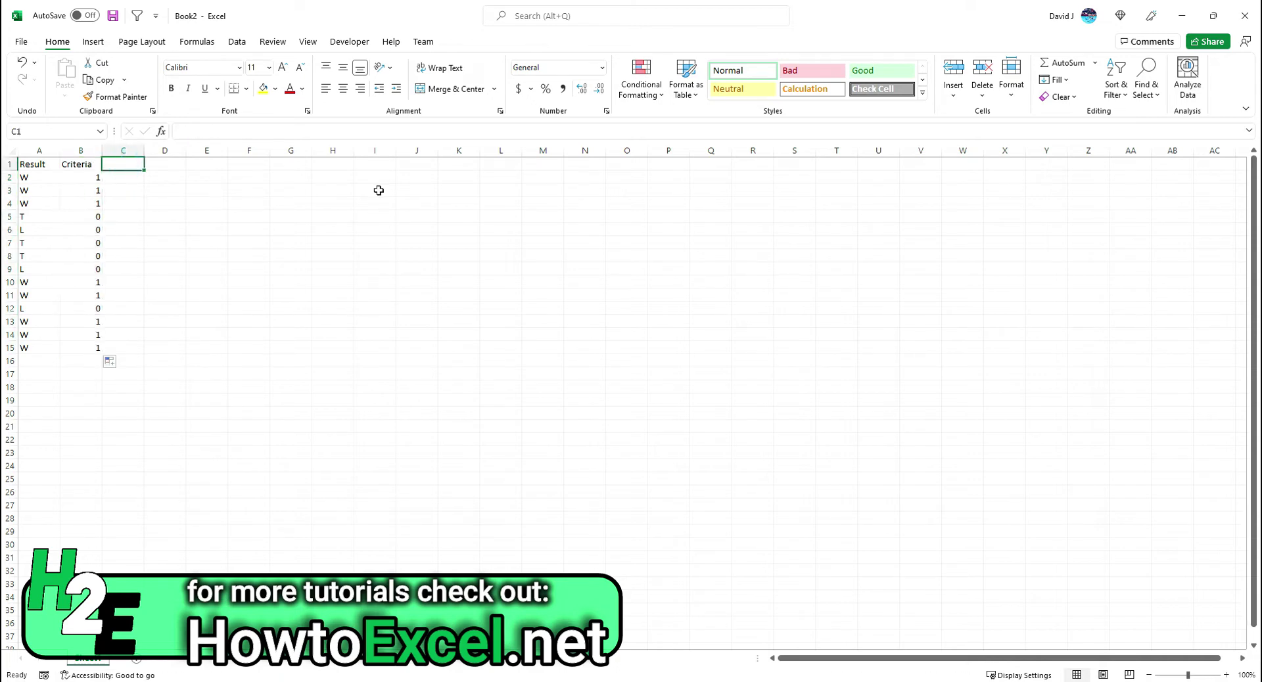
pyautogui.write('Streak')
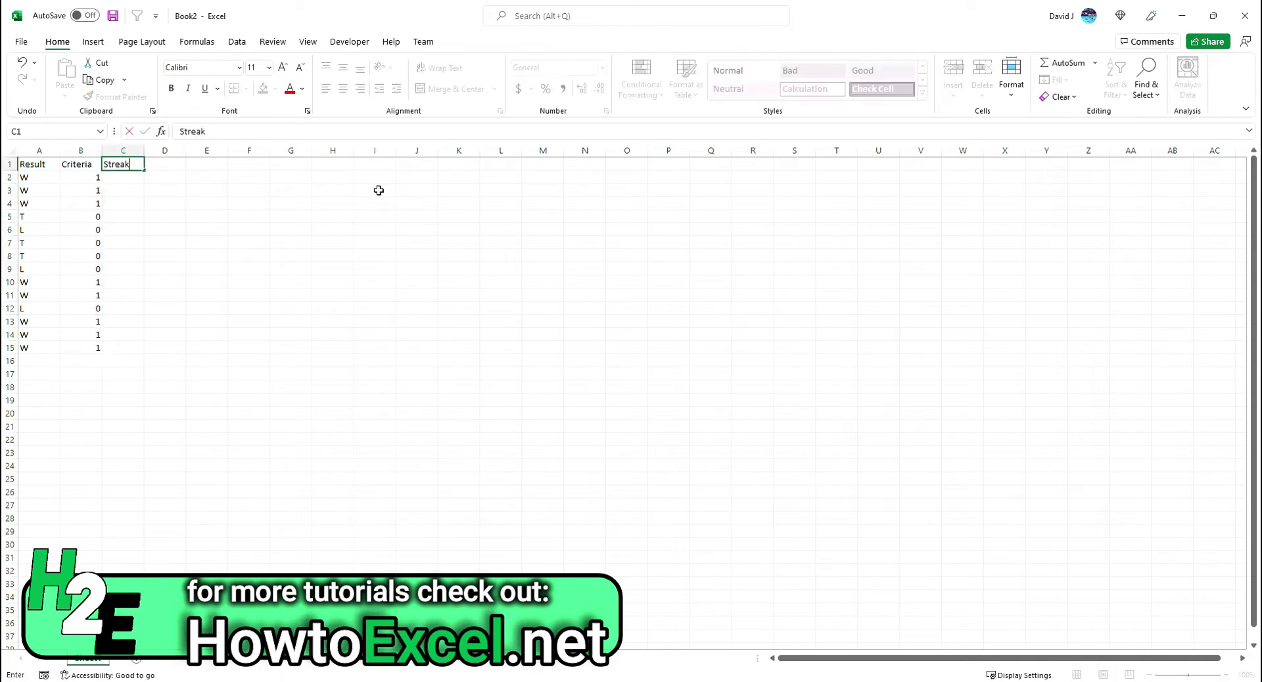
pyautogui.press('Return')
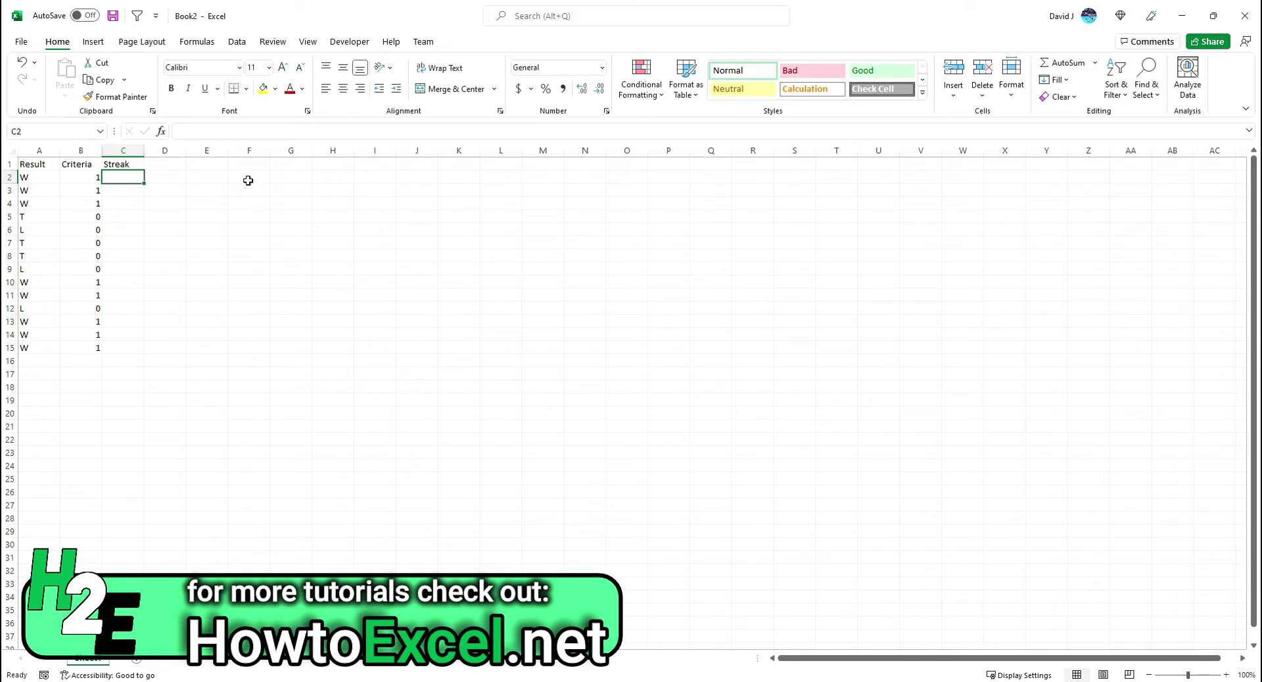
# Enter =IF(B2=0,0,B2+C3) in C2 and fill it down through C15.
pyautogui.write('=if(')
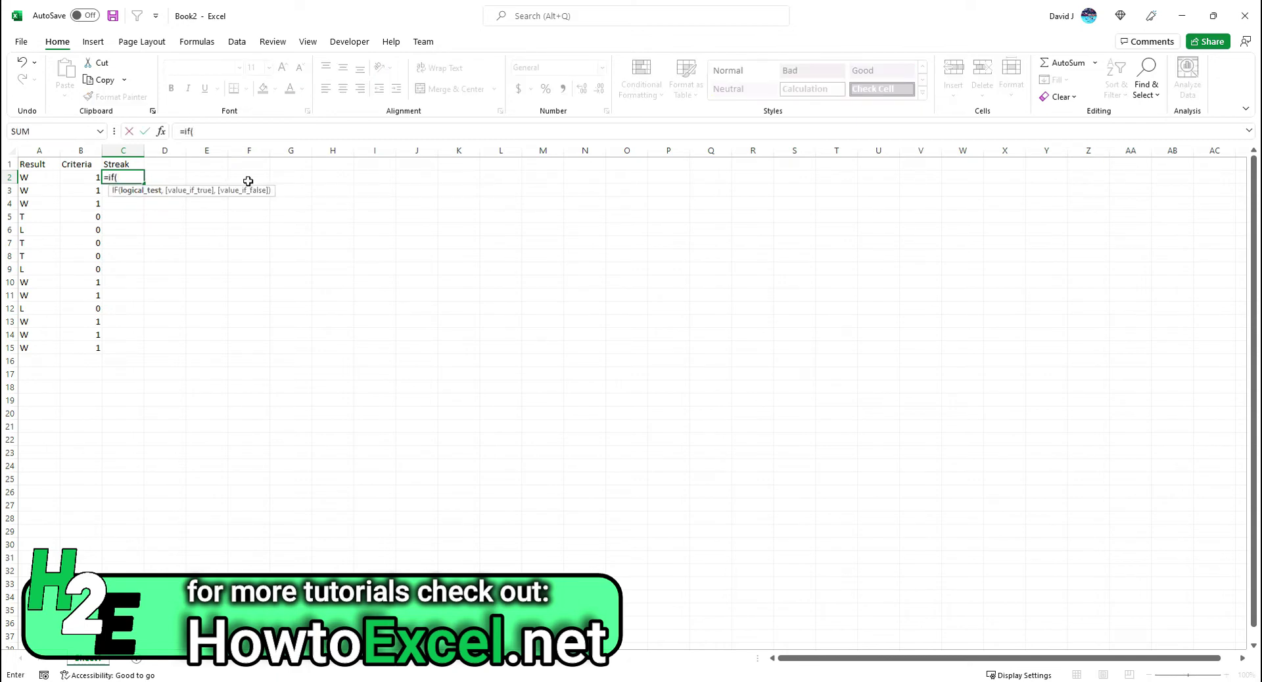
pyautogui.press('Left')
pyautogui.write('=0,0')
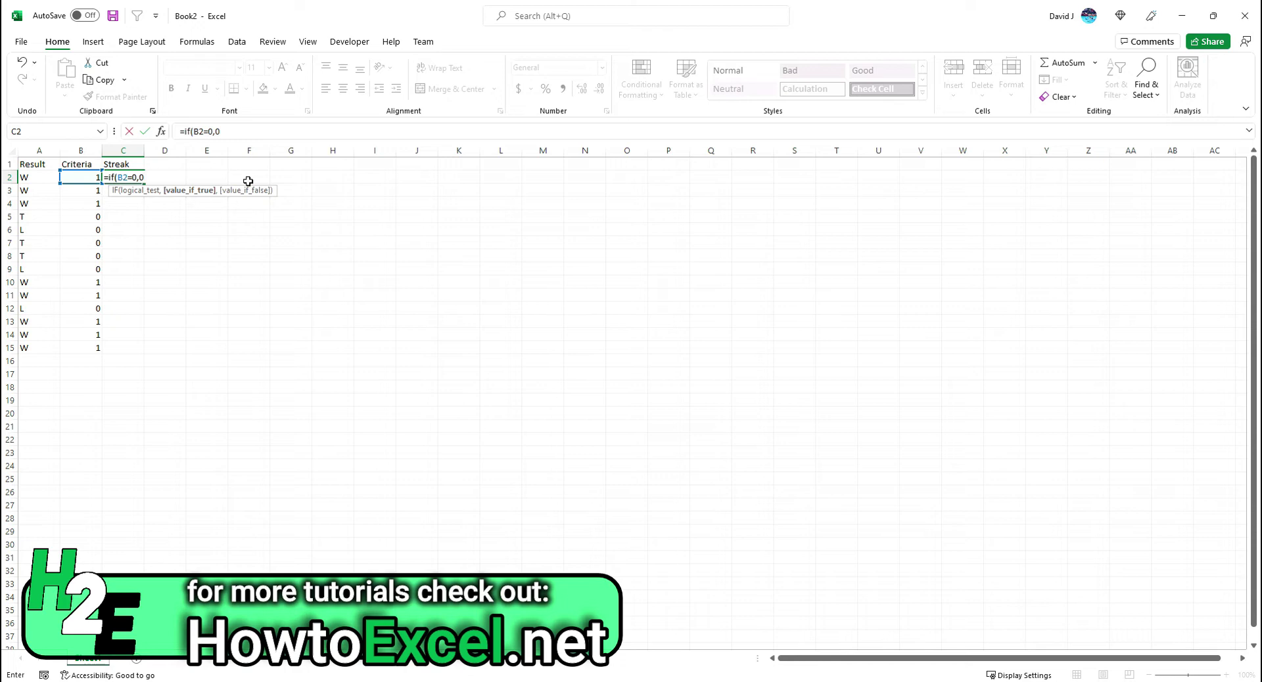
pyautogui.write(',')
pyautogui.press('Left')
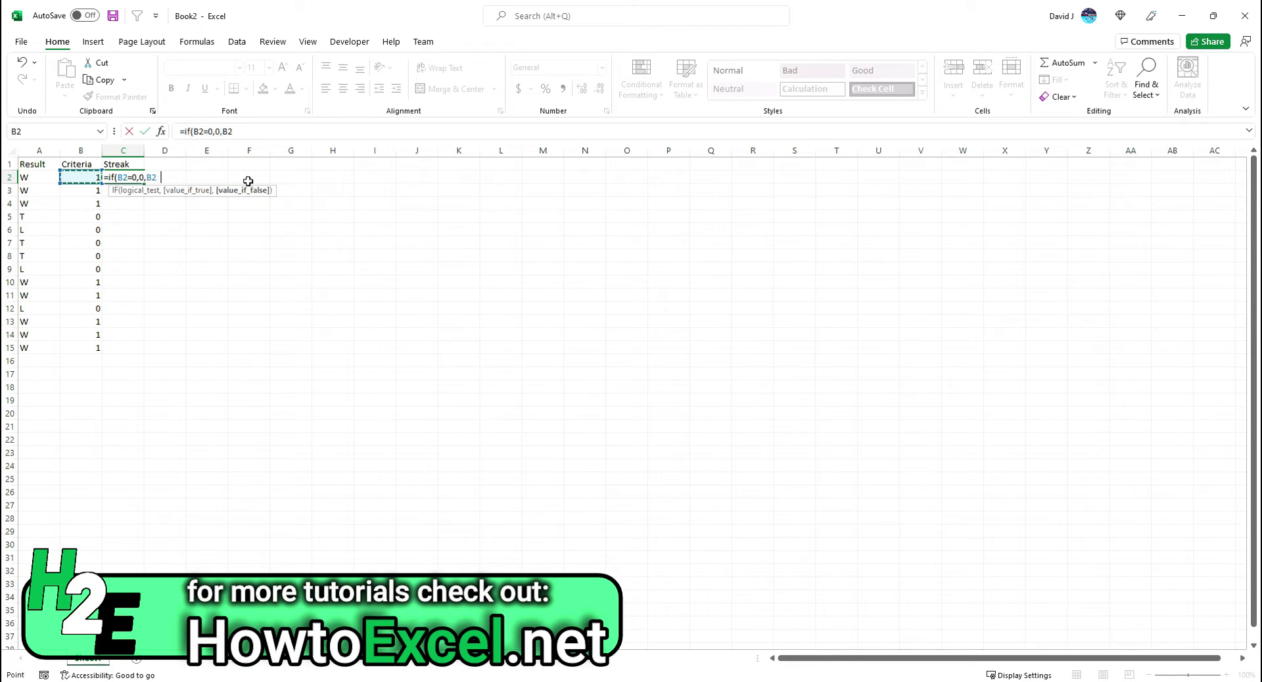
pyautogui.write('+')
pyautogui.press('Down')
pyautogui.write(')')
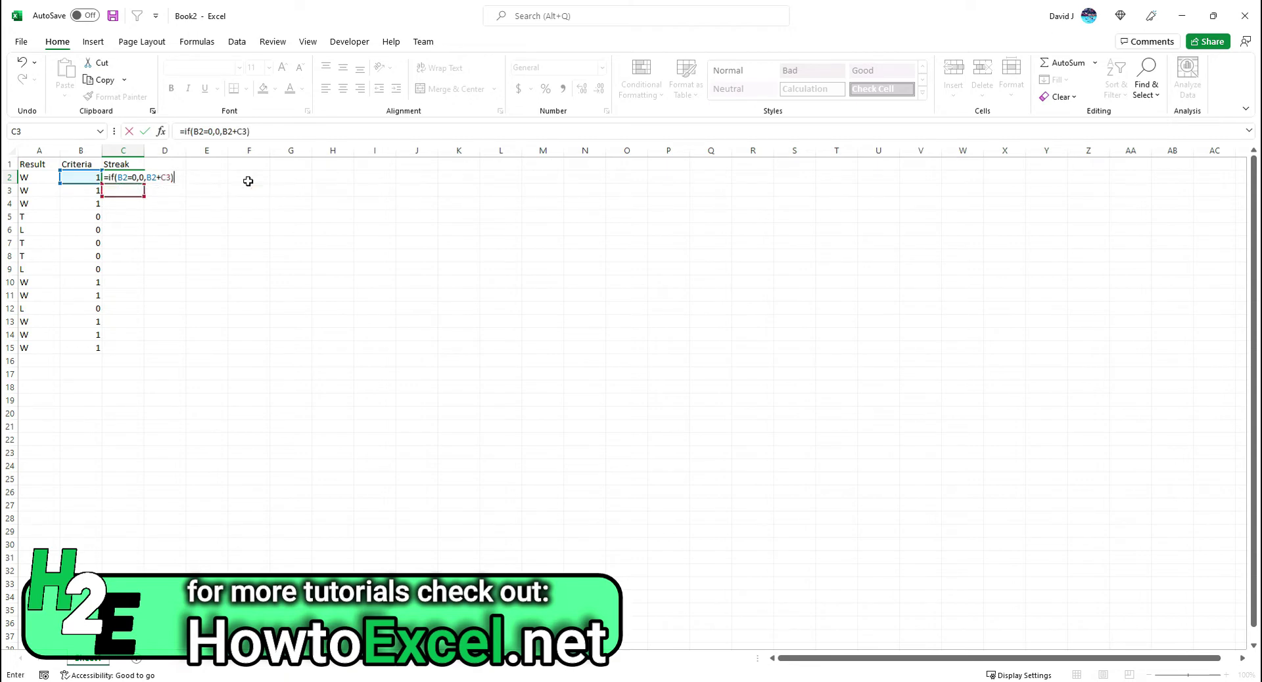
pyautogui.press('Return')
pyautogui.press('Up')
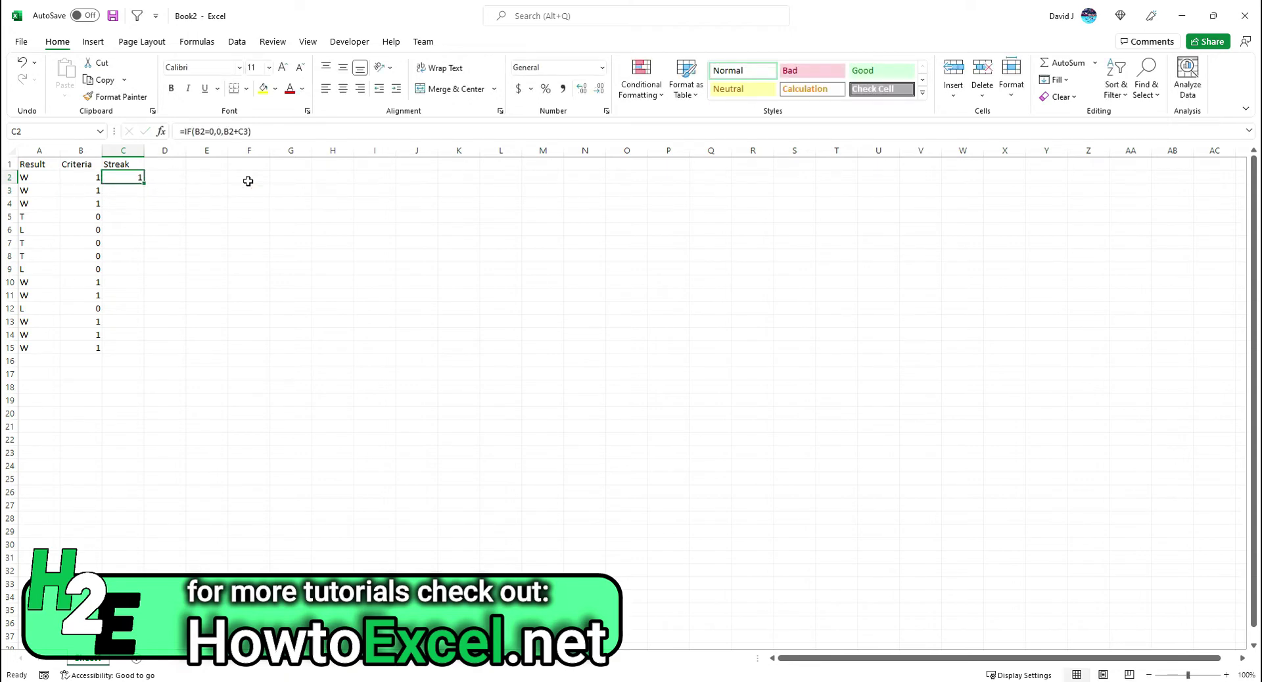
pyautogui.doubleClick(146, 182)
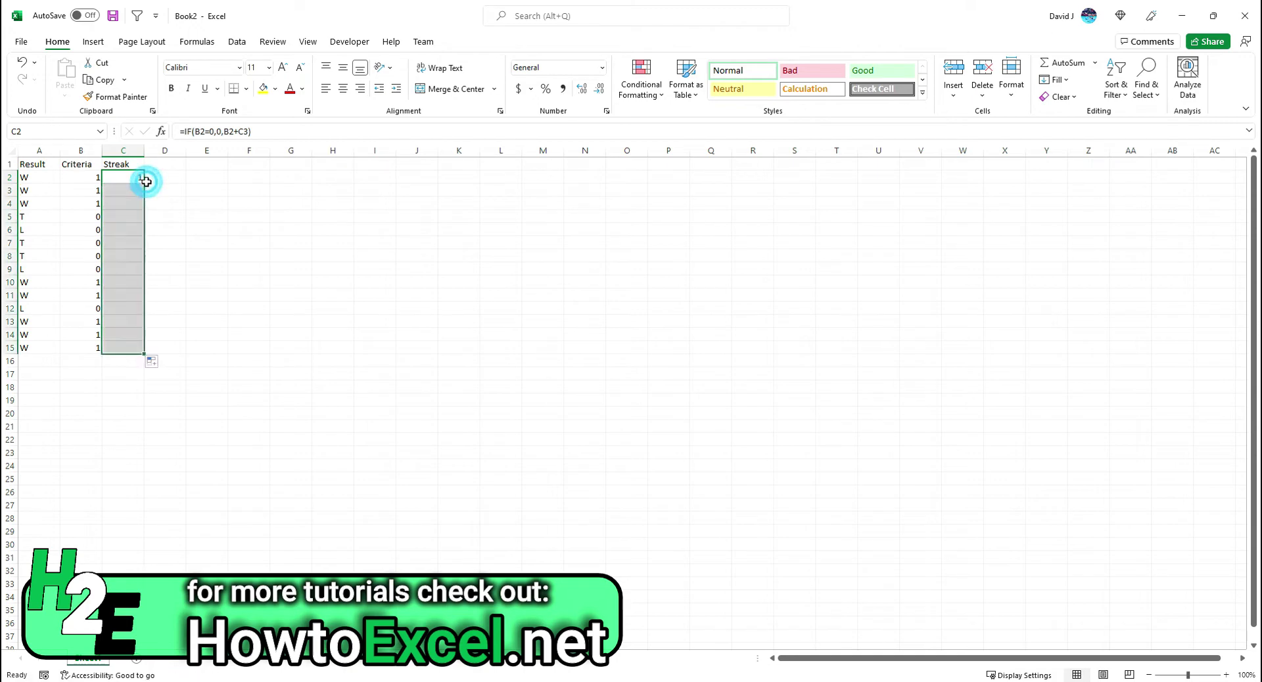
pyautogui.click(231, 293)
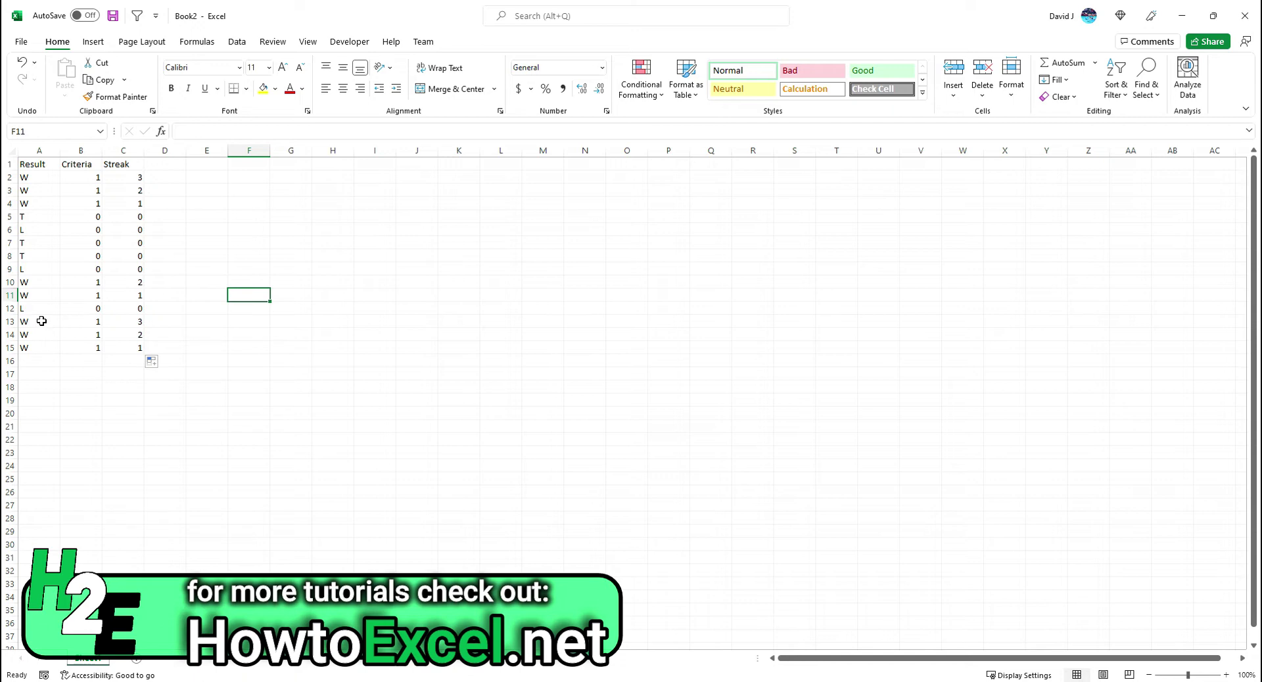
# Check the Streak formulas in C13, C12 and C10, then select B2's Criteria formula.
pyautogui.click(126, 322)
pyautogui.click(123, 307)
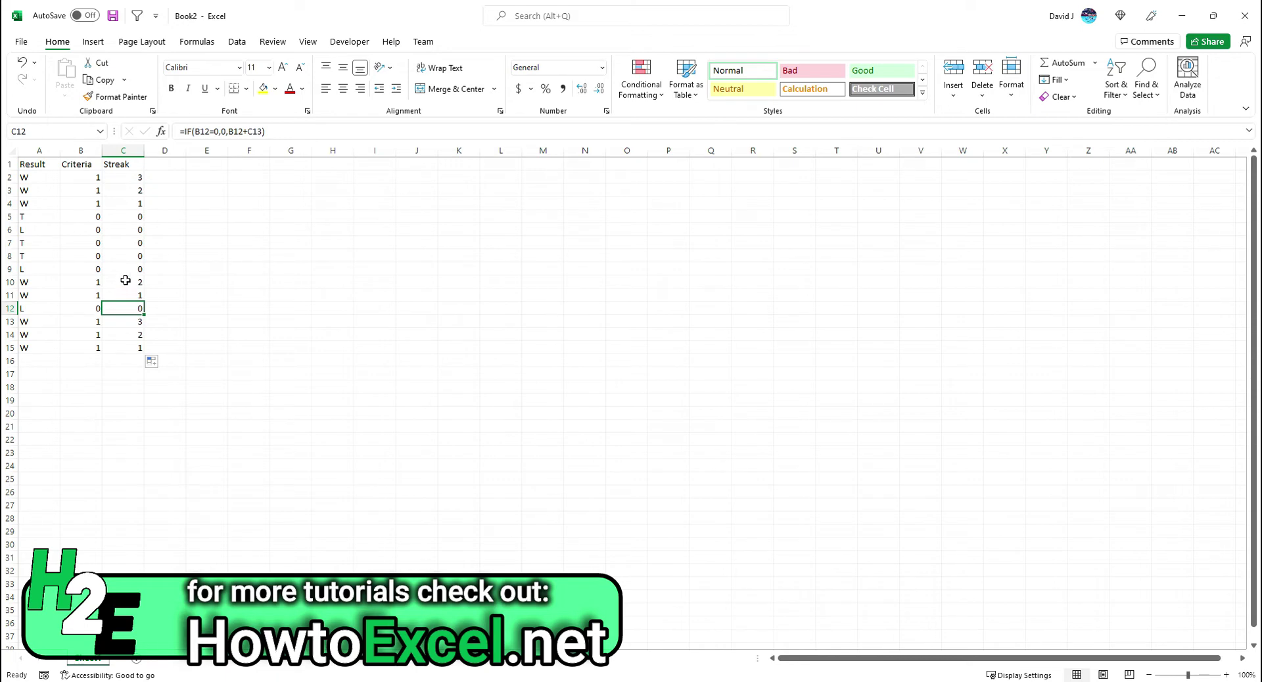
pyautogui.click(126, 281)
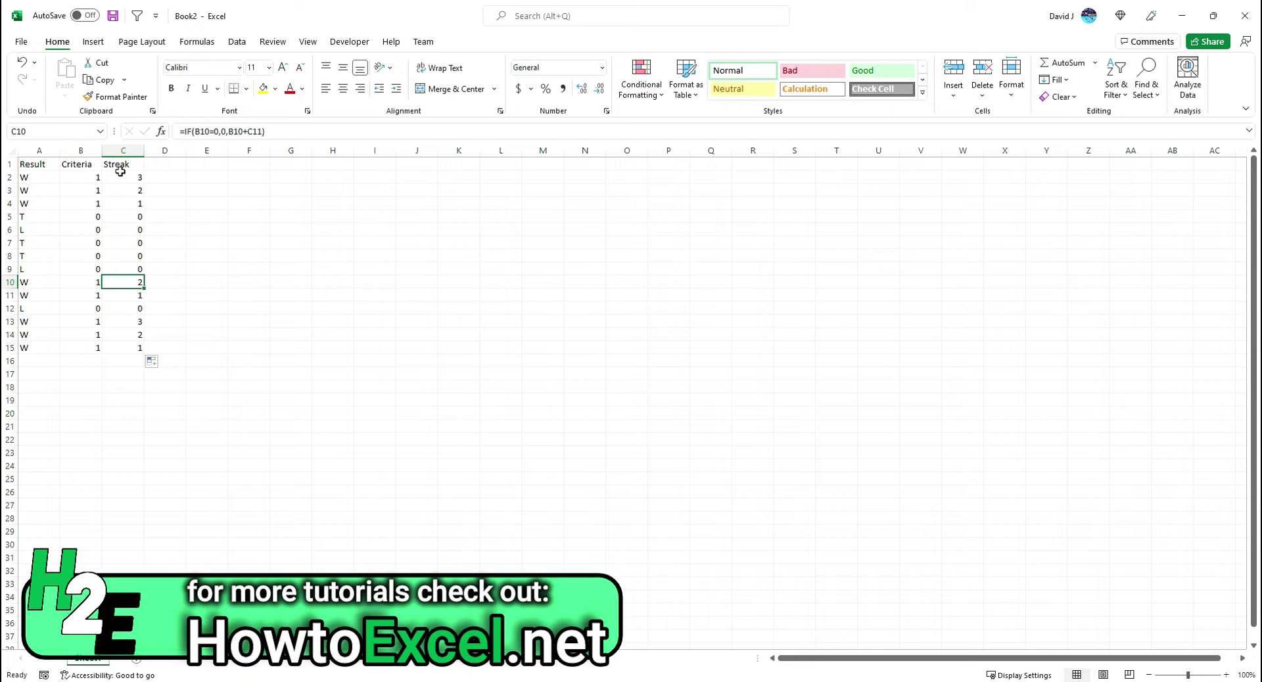
pyautogui.click(93, 175)
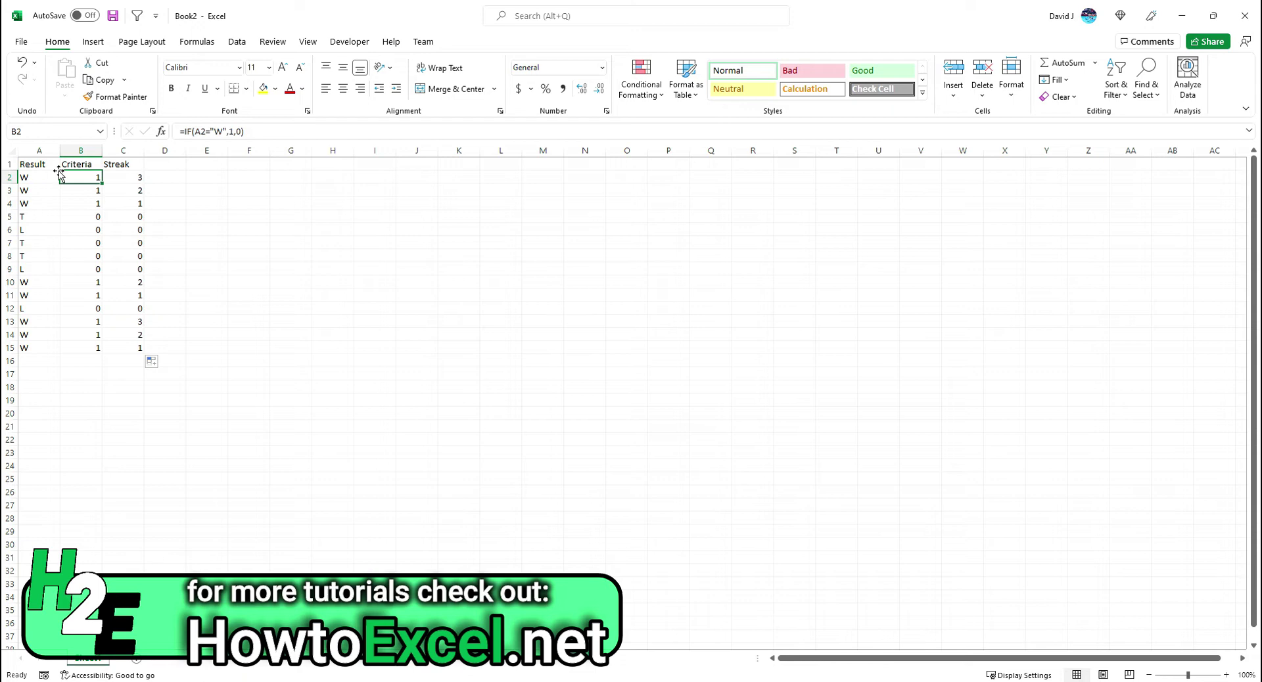
# Change B2 to =IF(OR(A2="W",A2="T"),1,0) and refill it down to B15.
pyautogui.click(196, 132)
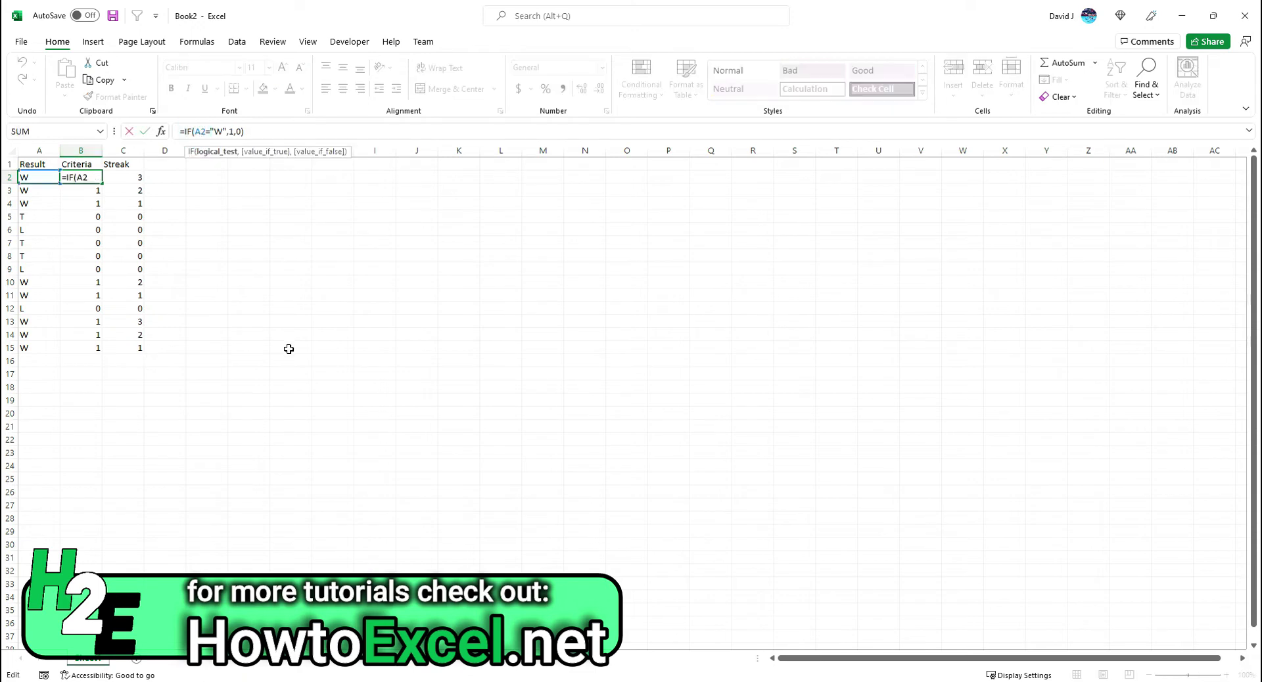
pyautogui.write('OR(')
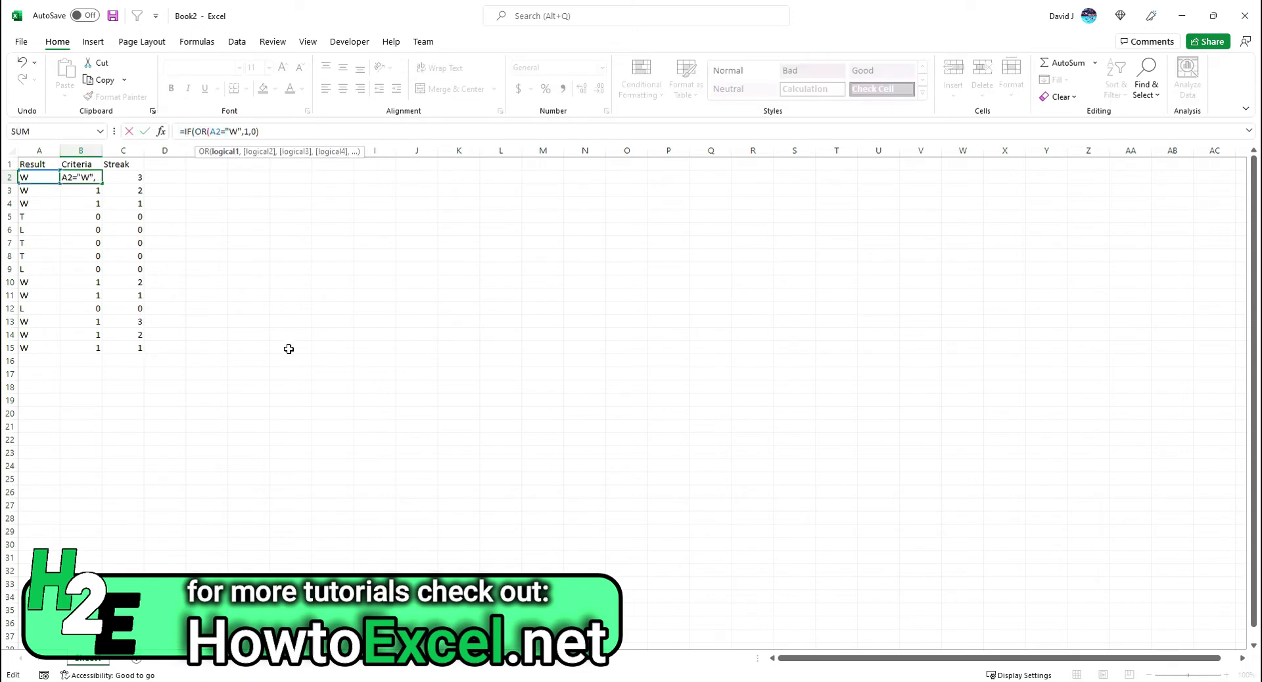
pyautogui.click(241, 132)
pyautogui.write(',')
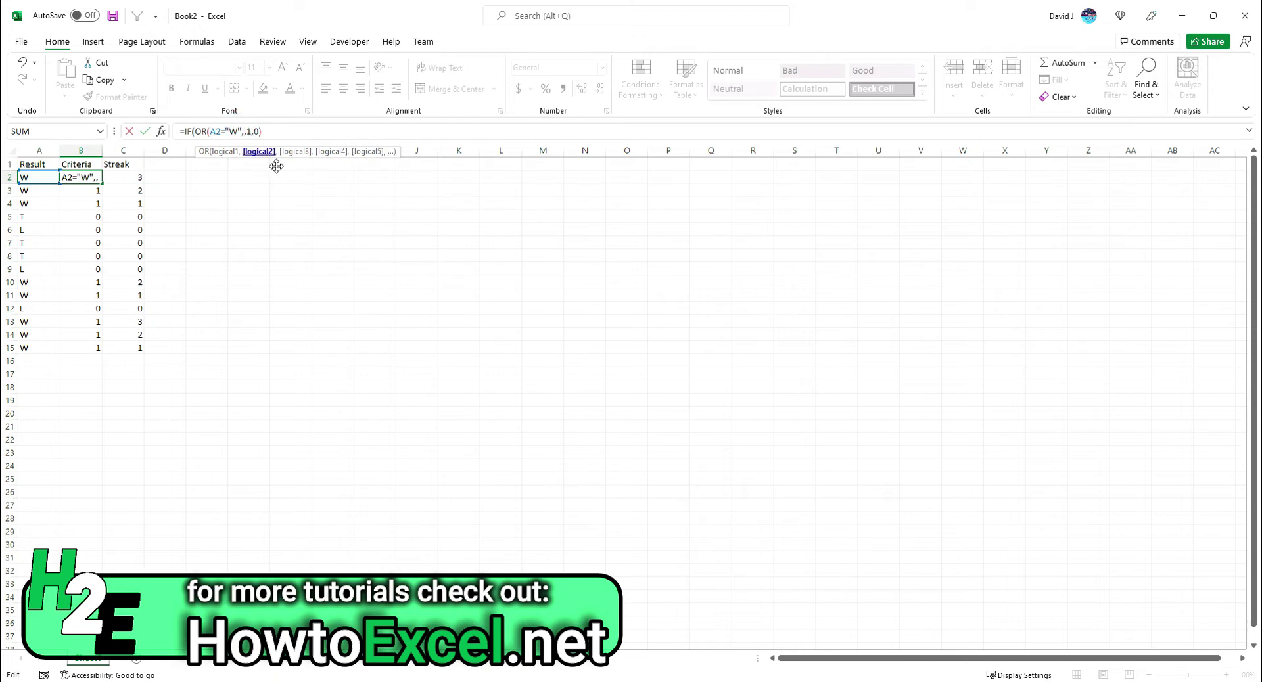
pyautogui.write('A2="')
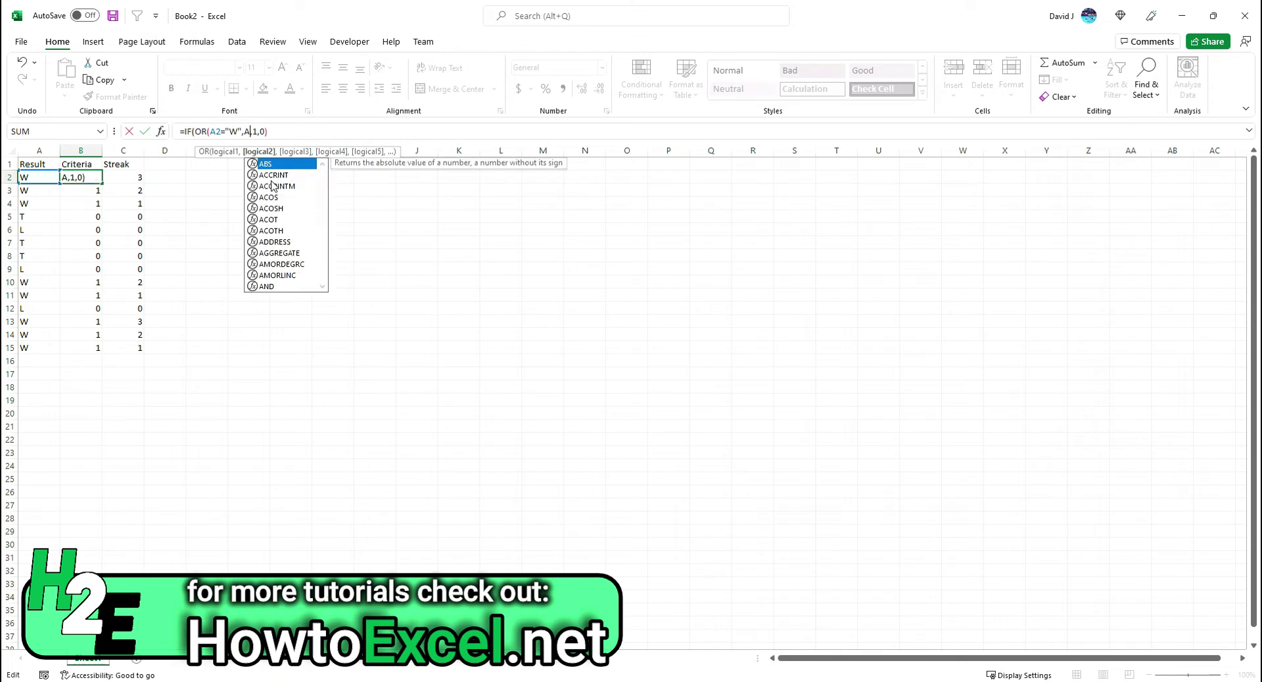
pyautogui.write('T"')
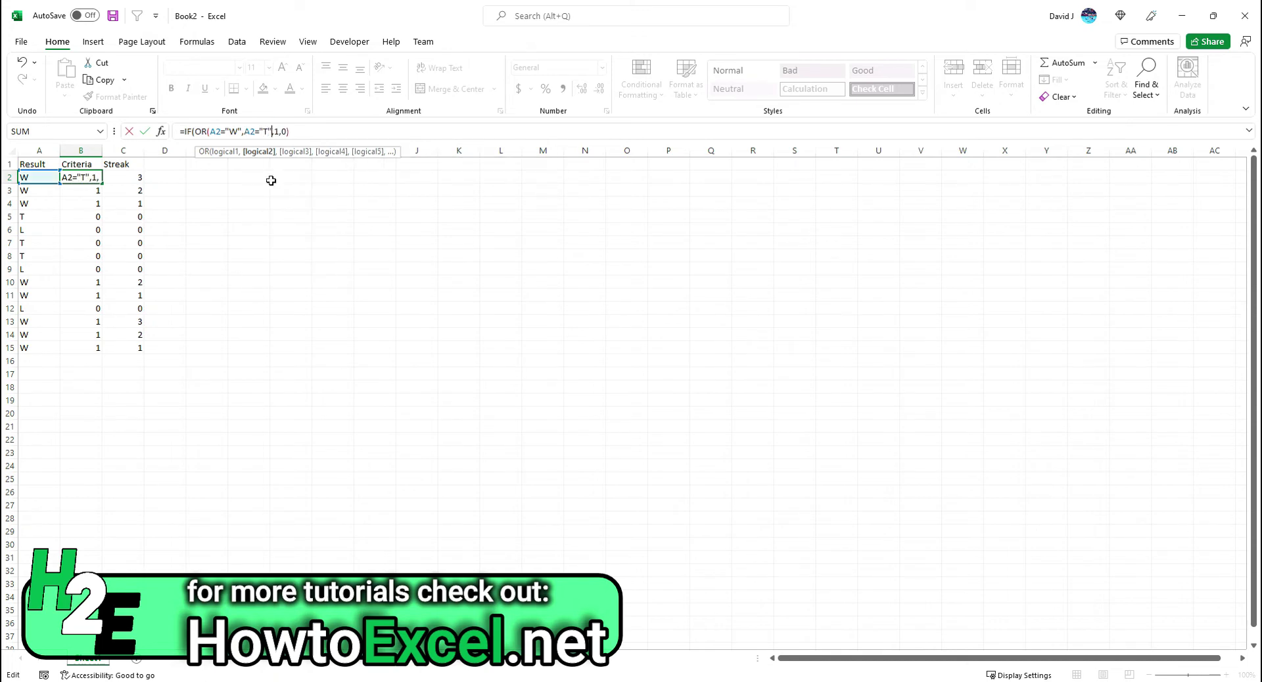
pyautogui.write(')')
pyautogui.hotkey('ctrl', 'Return')
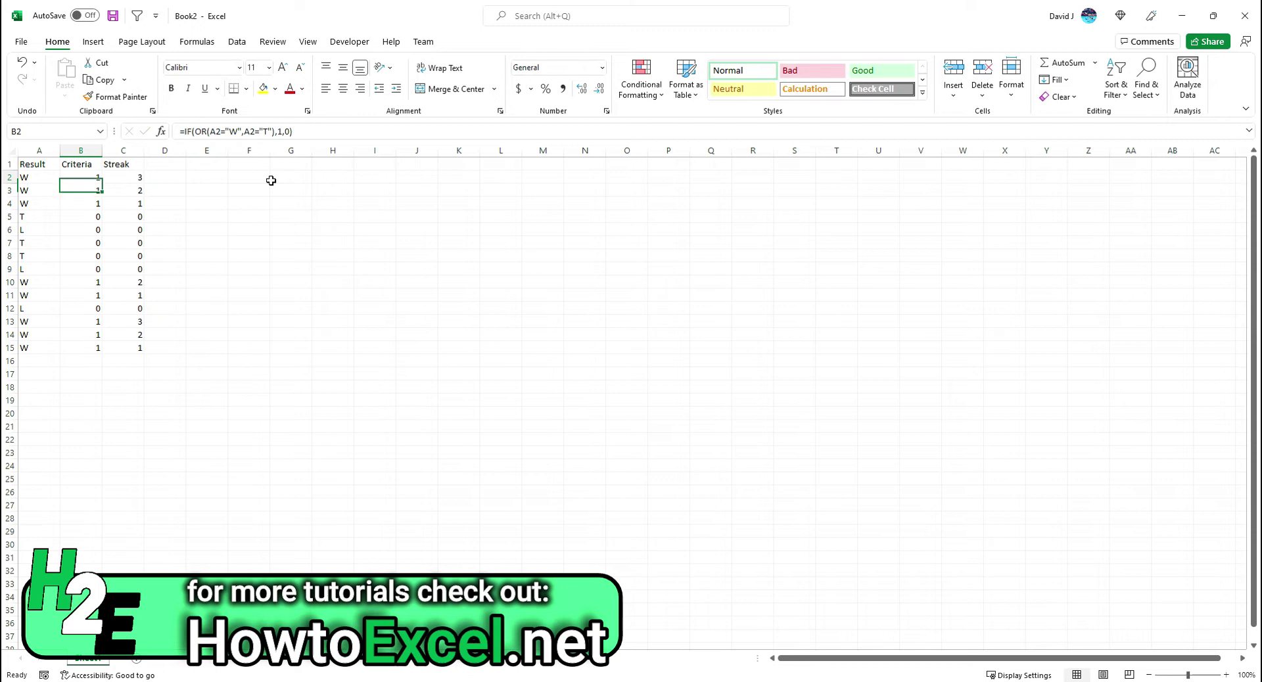
pyautogui.doubleClick(102, 185)
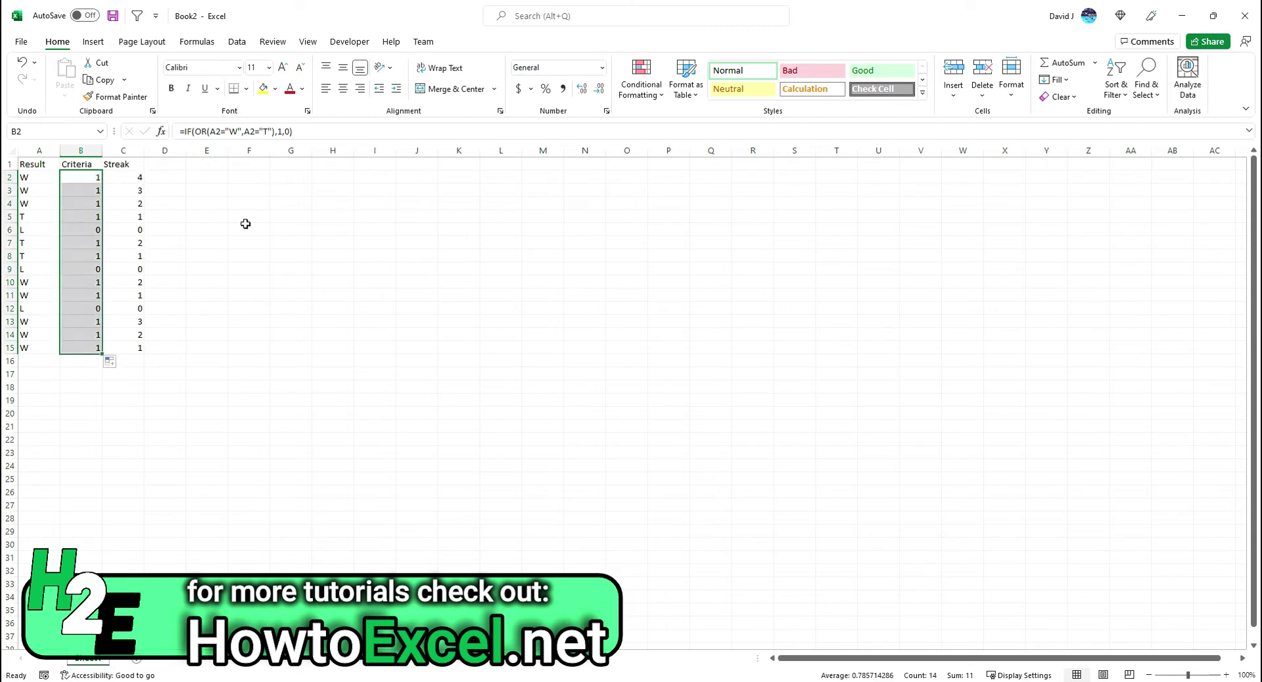
pyautogui.click(140, 179)
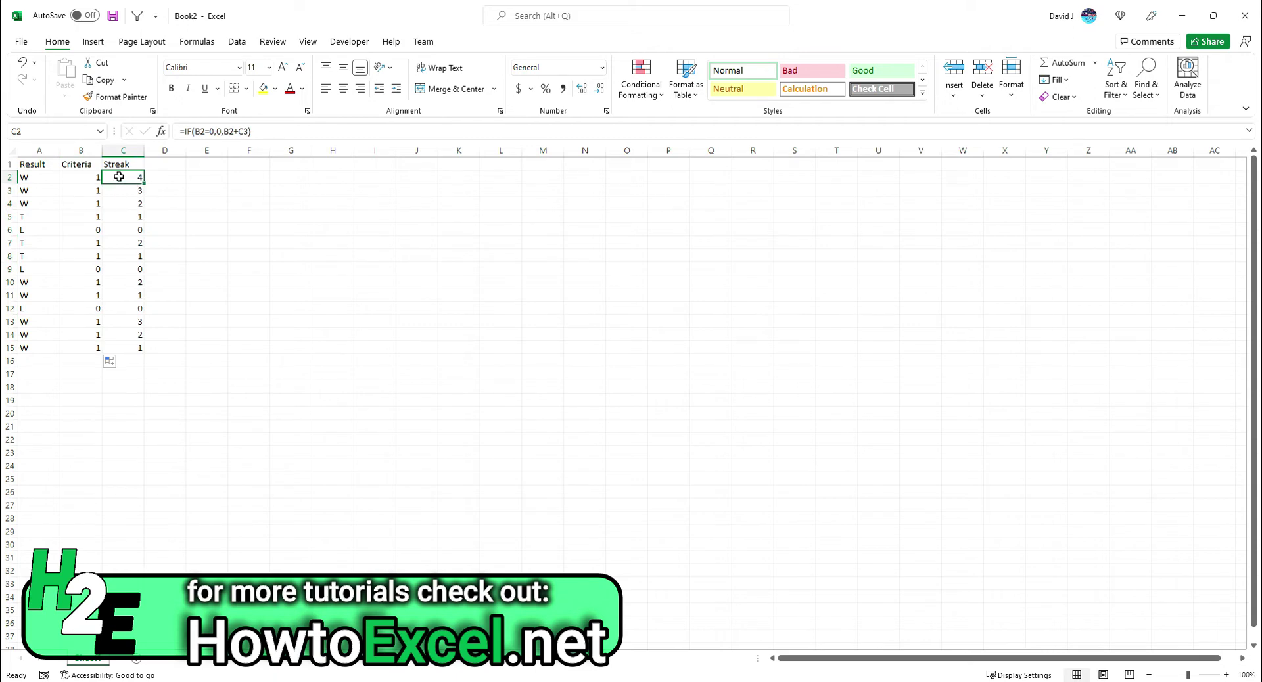
pyautogui.moveTo(41, 178); pyautogui.dragTo(46, 257)
pyautogui.moveTo(140, 245); pyautogui.dragTo(134, 256)
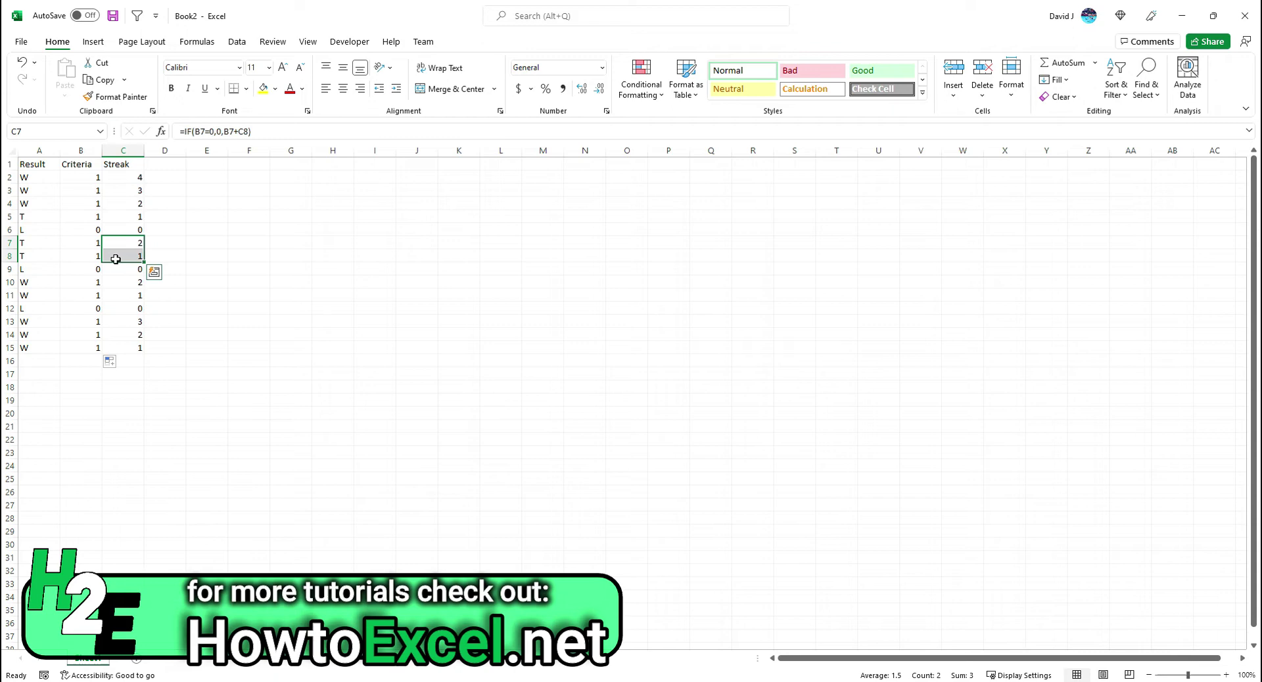
pyautogui.click(112, 165)
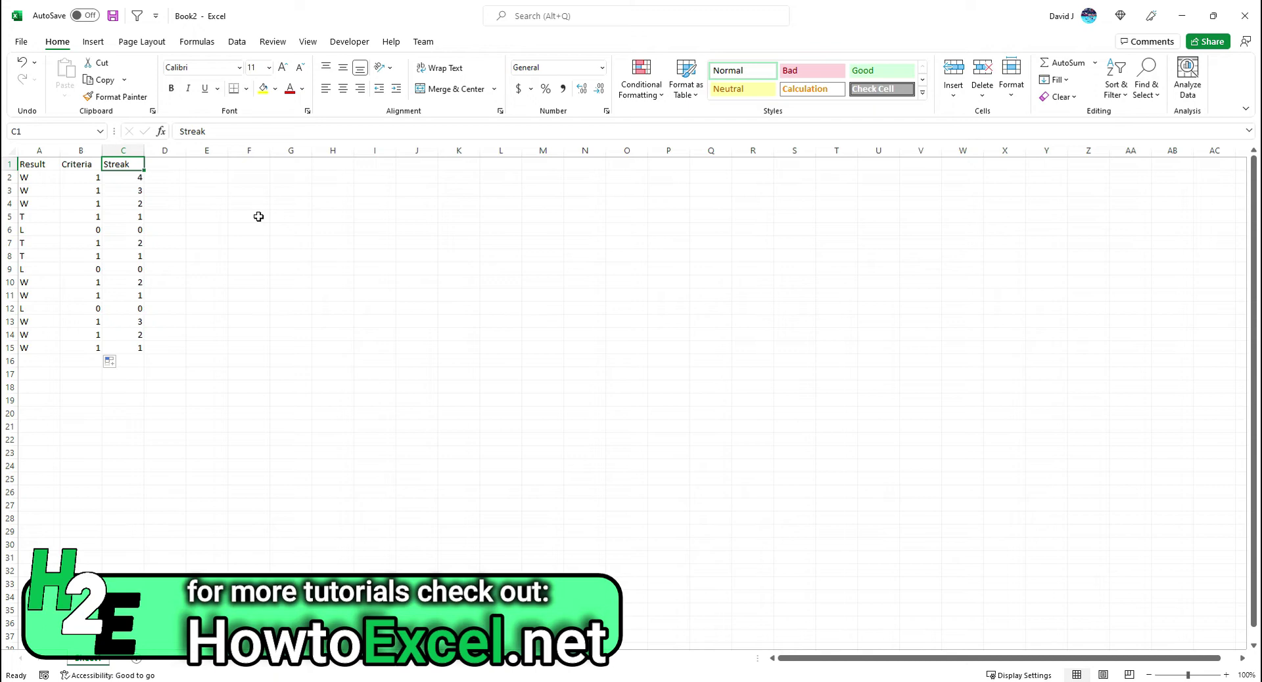
pyautogui.click(130, 203)
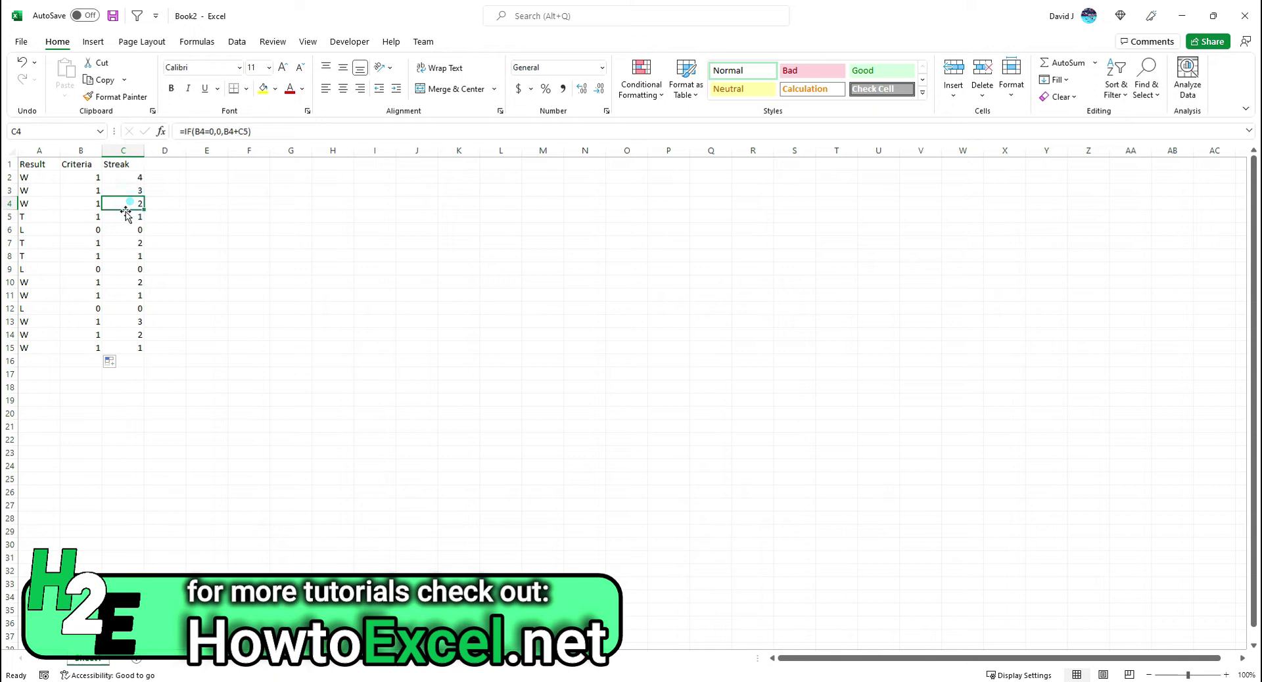
pyautogui.click(24, 165)
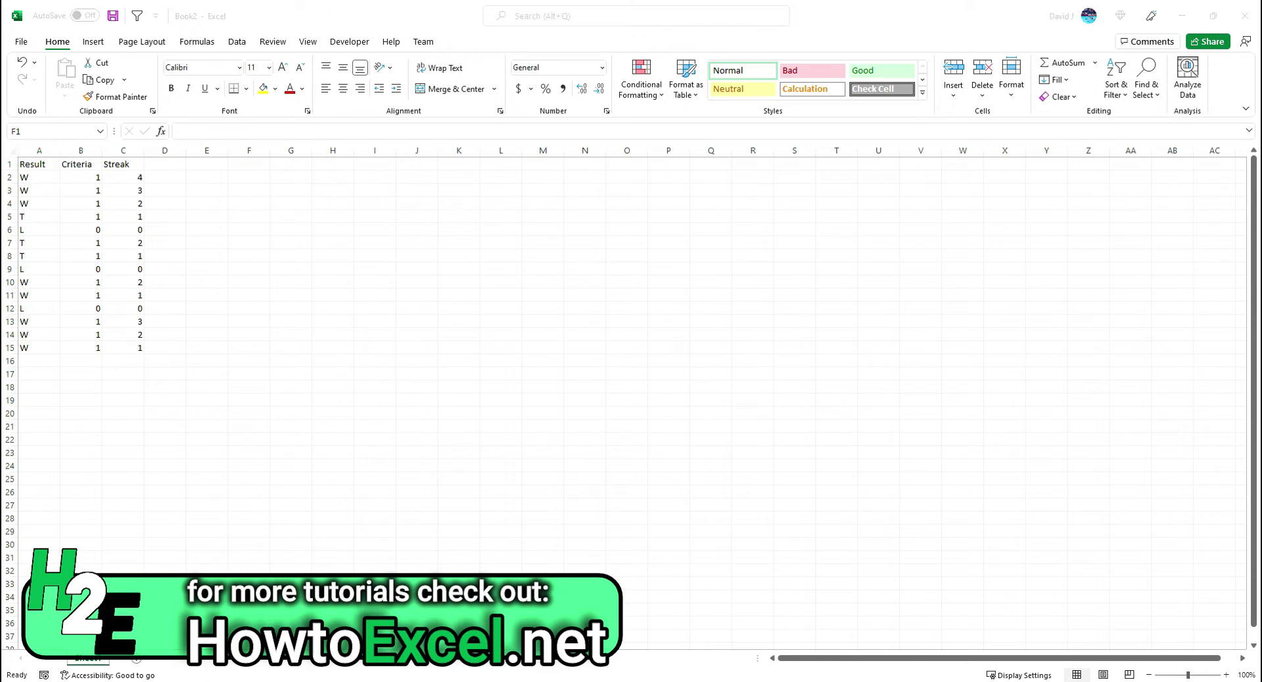
# Type the heading 'Streak' into cell F1.
pyautogui.click(255, 165)
pyautogui.write('Streak')
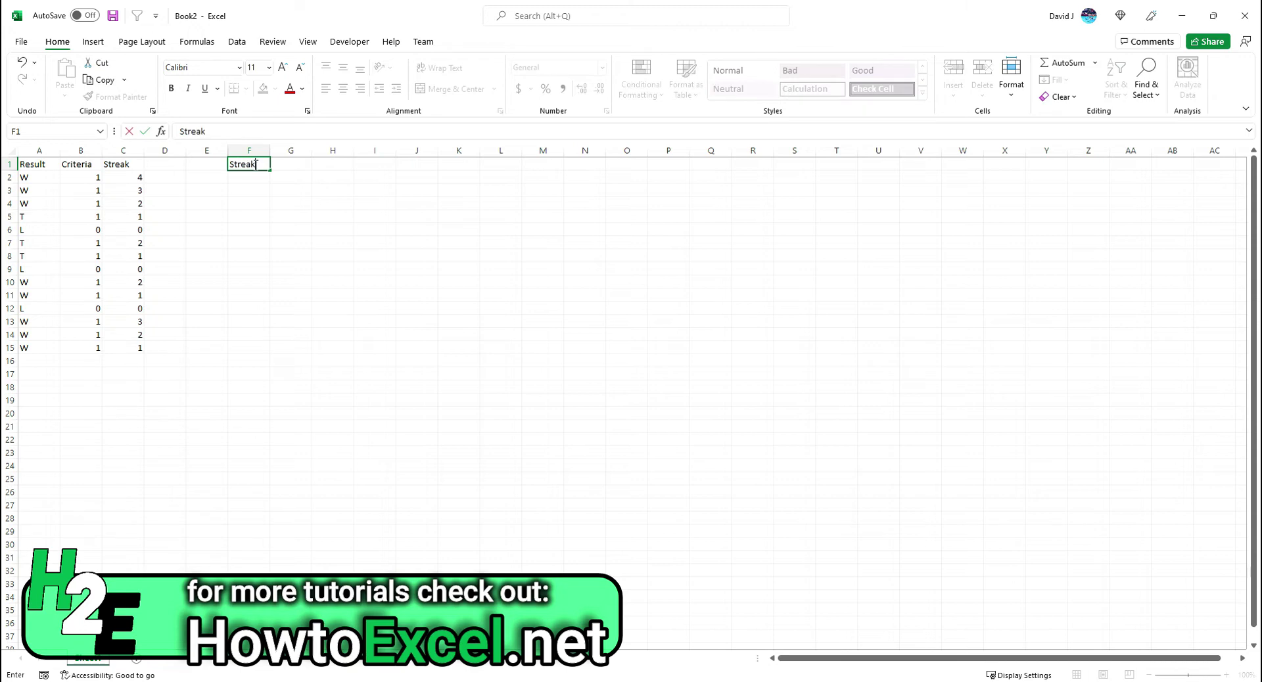
pyautogui.press('Return')
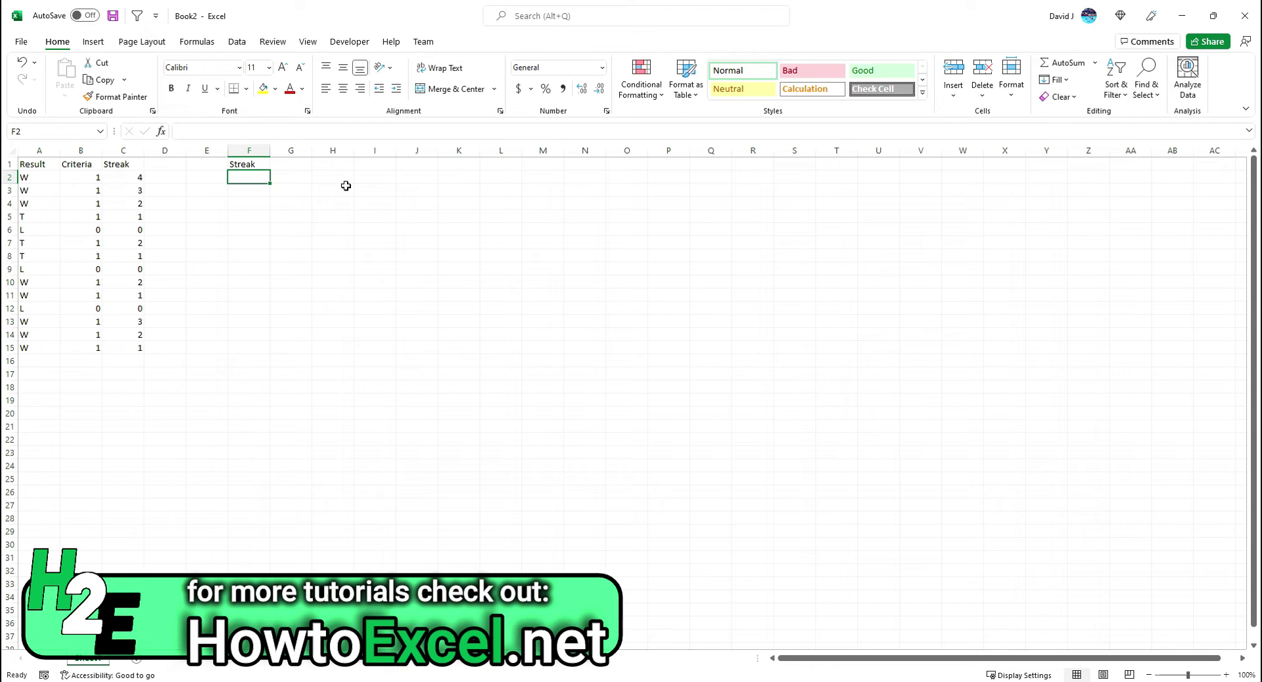
# In F2, type =SUM(IF(INDIRECT("A"&ROW(A2)&":A"&MATCH("L",INDIRECT("A"&ROW(A2)&":A15") without committing.
pyautogui.write('=')
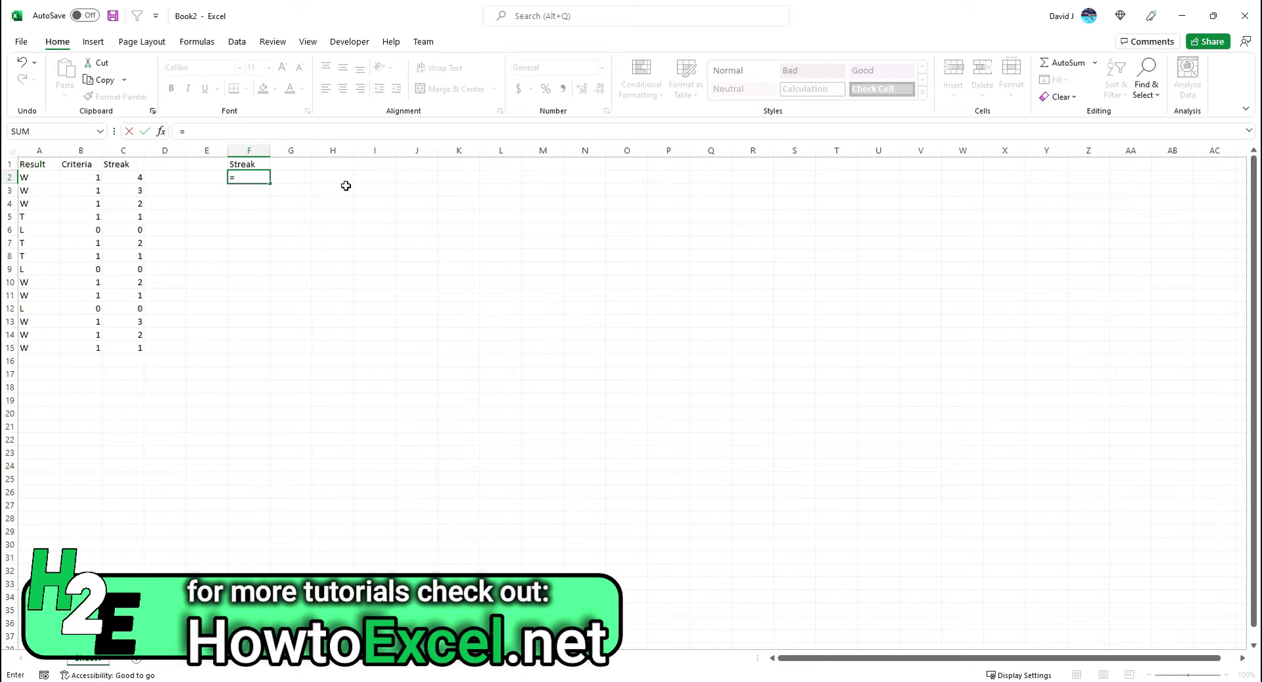
pyautogui.write('SUM')
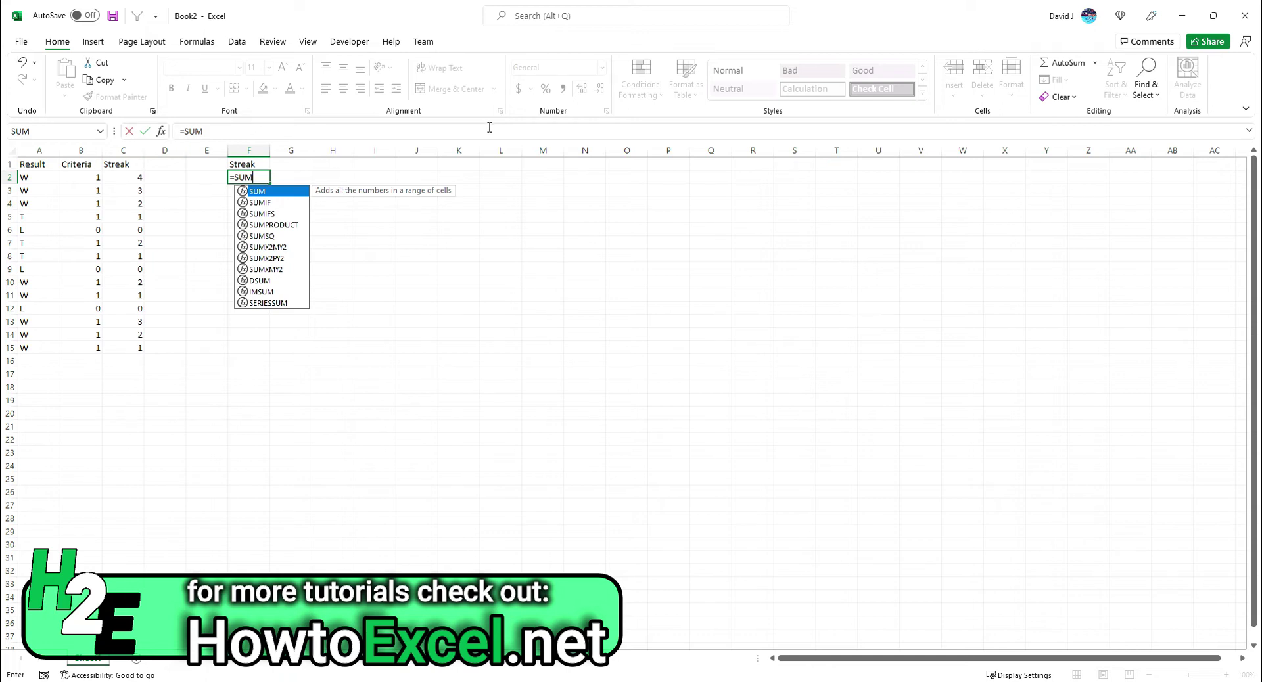
pyautogui.write('(If')
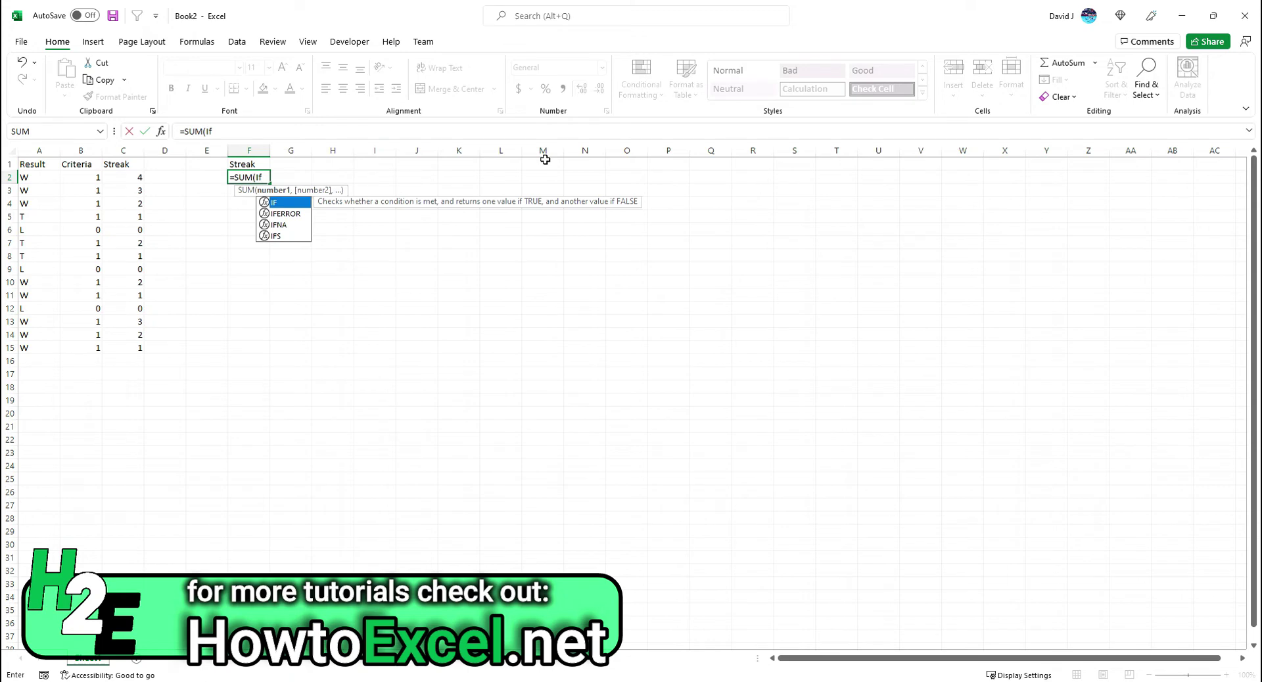
pyautogui.write('(')
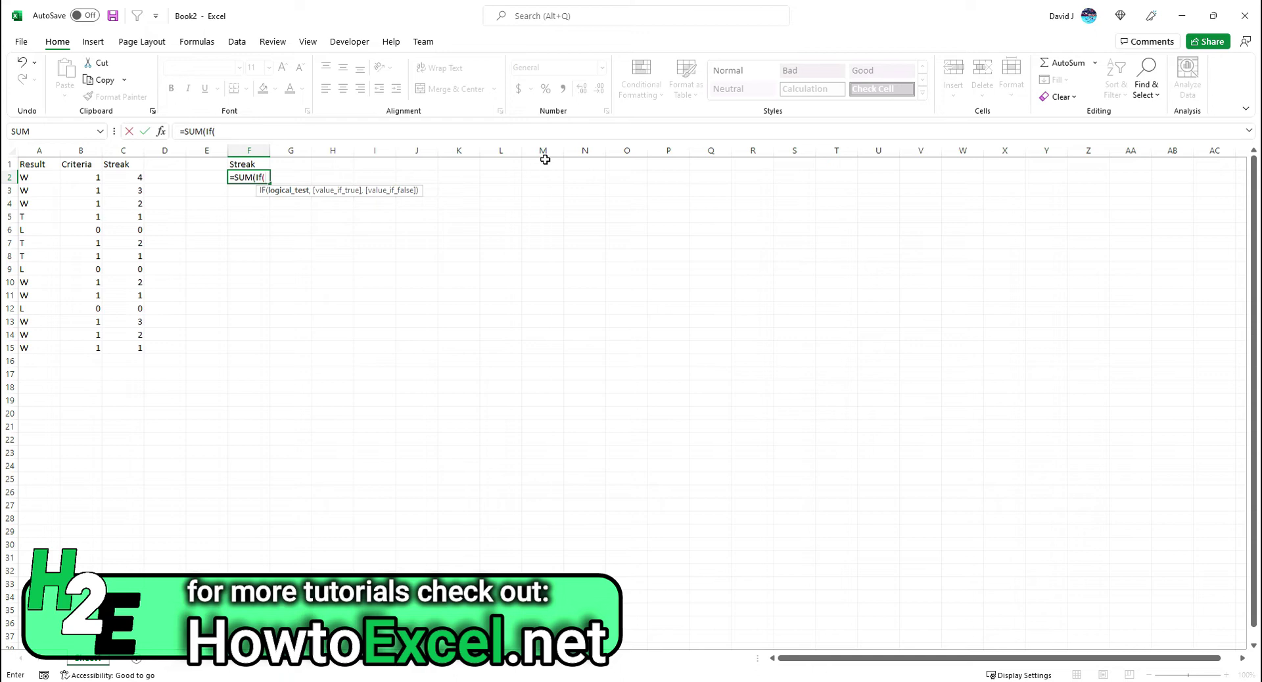
pyautogui.write('INDIRECT(')
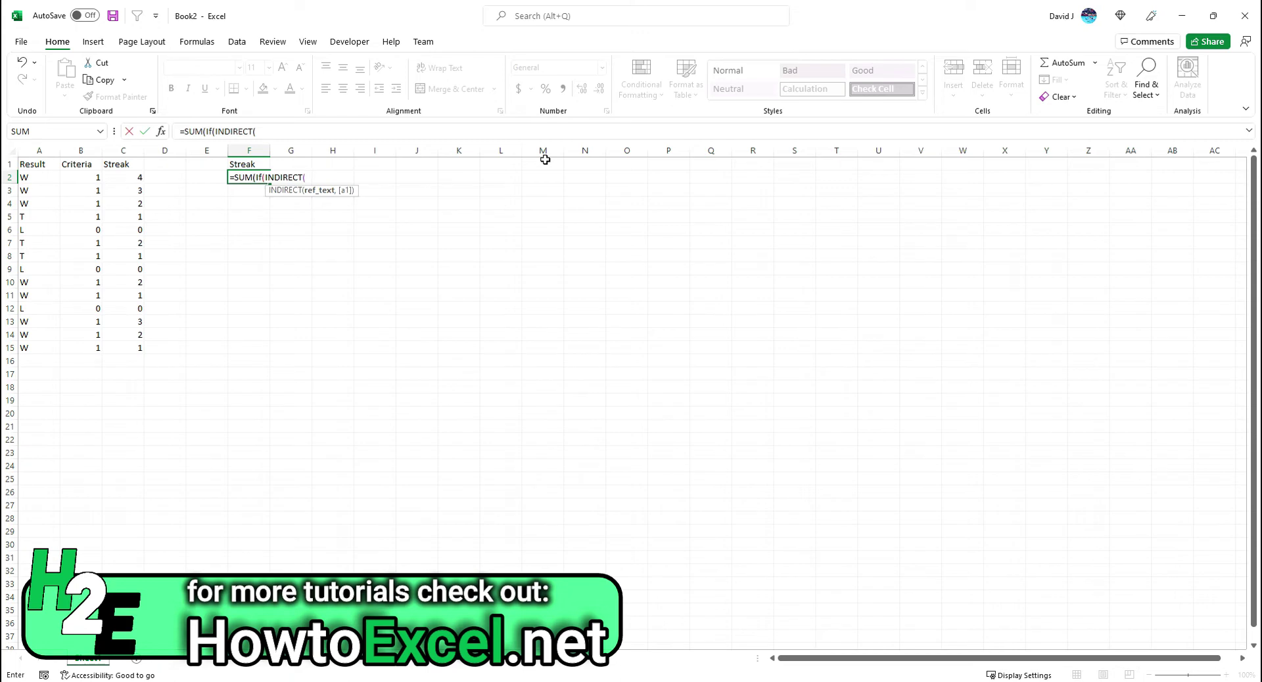
pyautogui.write('"A"&ROW(A2)')
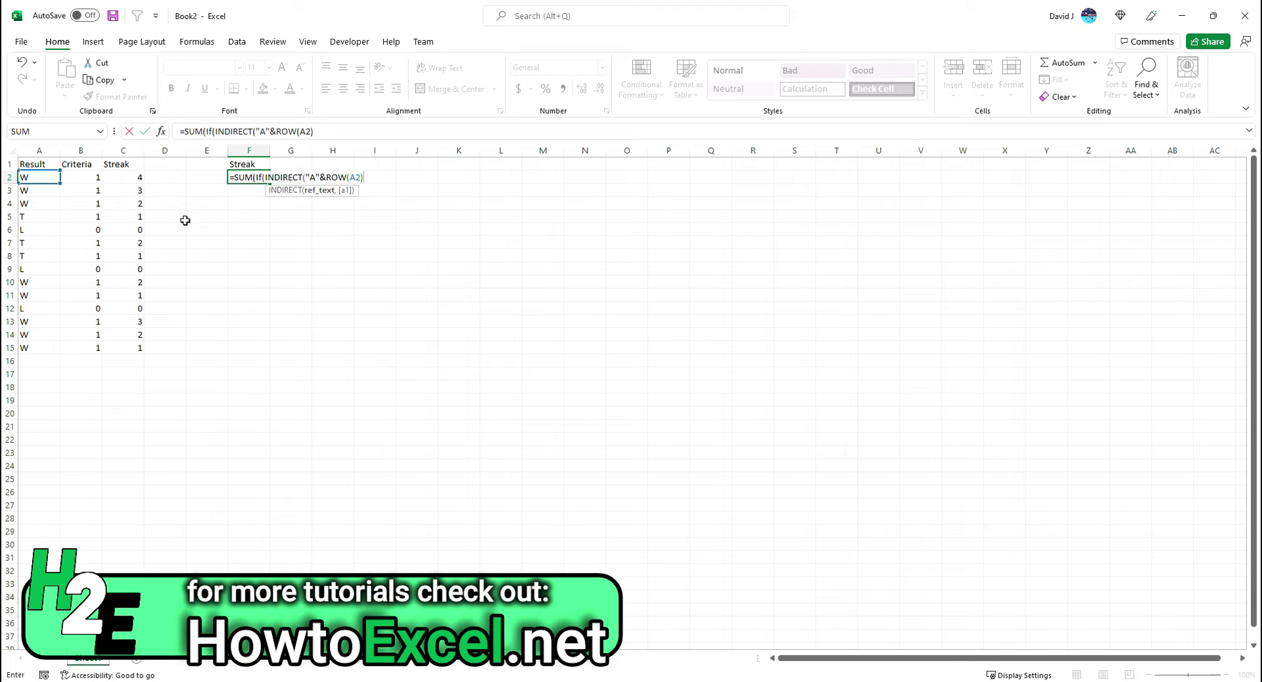
pyautogui.write('&":A"&MATCH(')
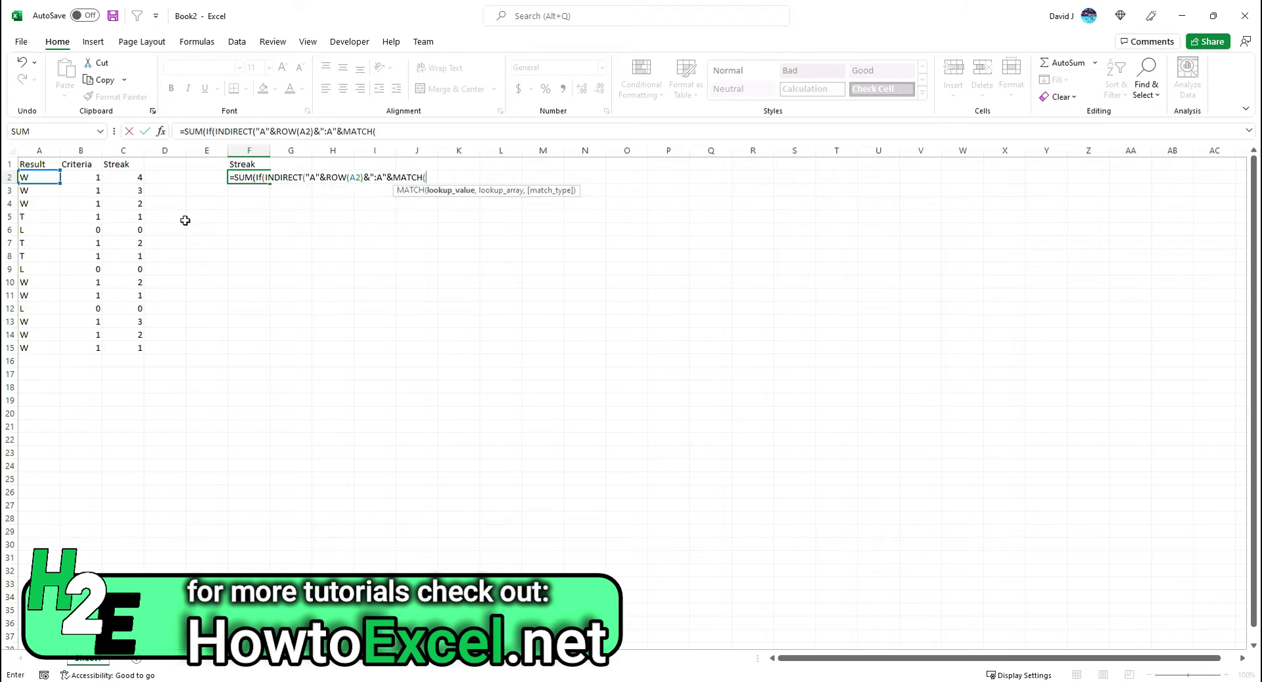
pyautogui.write('"L"')
pyautogui.write(',')
pyautogui.write('INDIRECT')
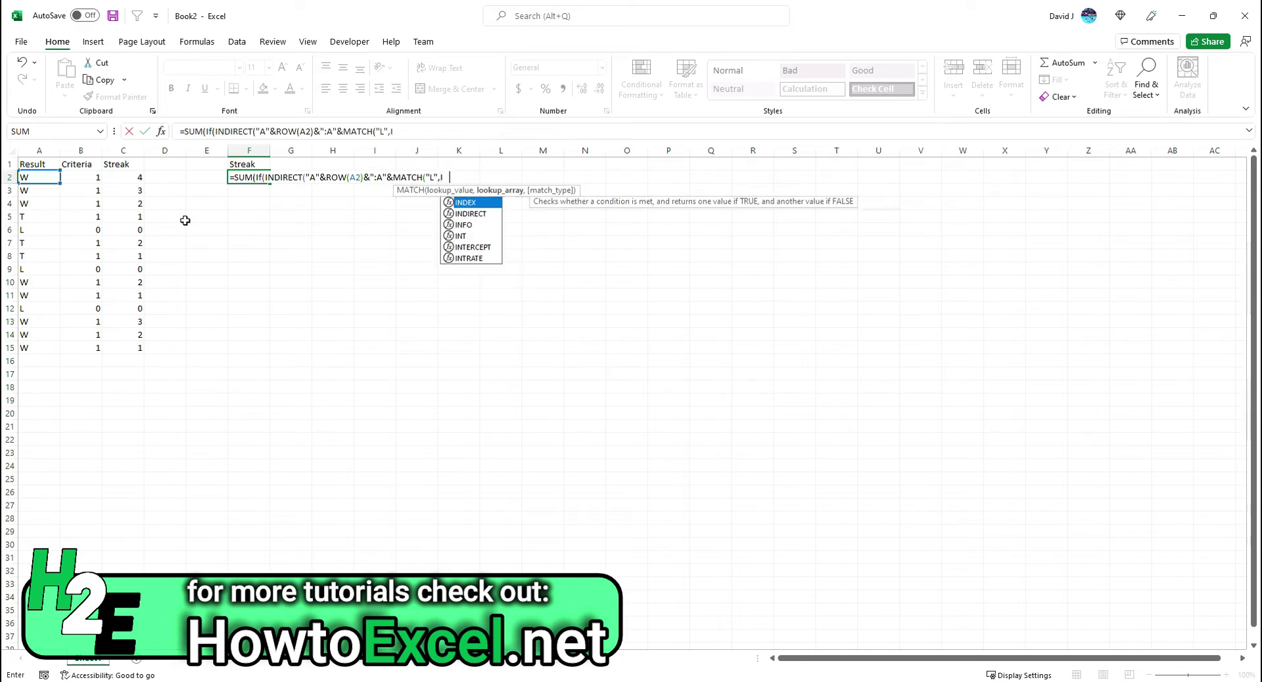
pyautogui.write('(')
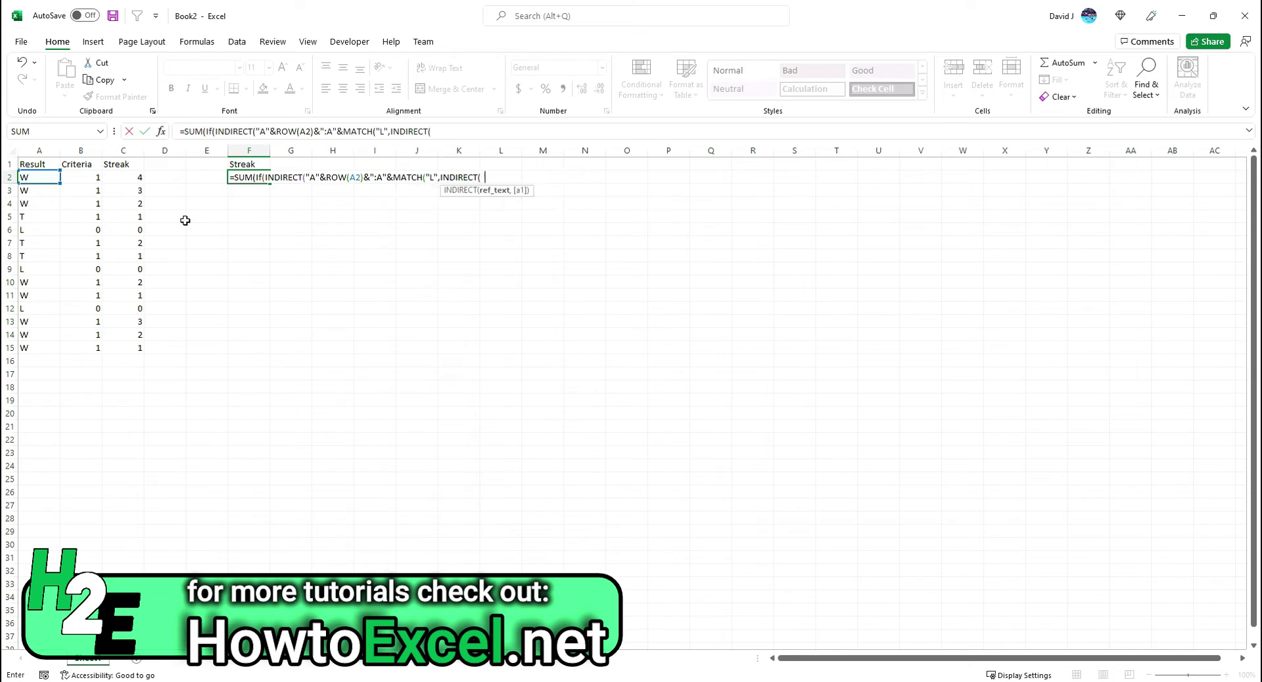
pyautogui.write('"A"&ROW(A')
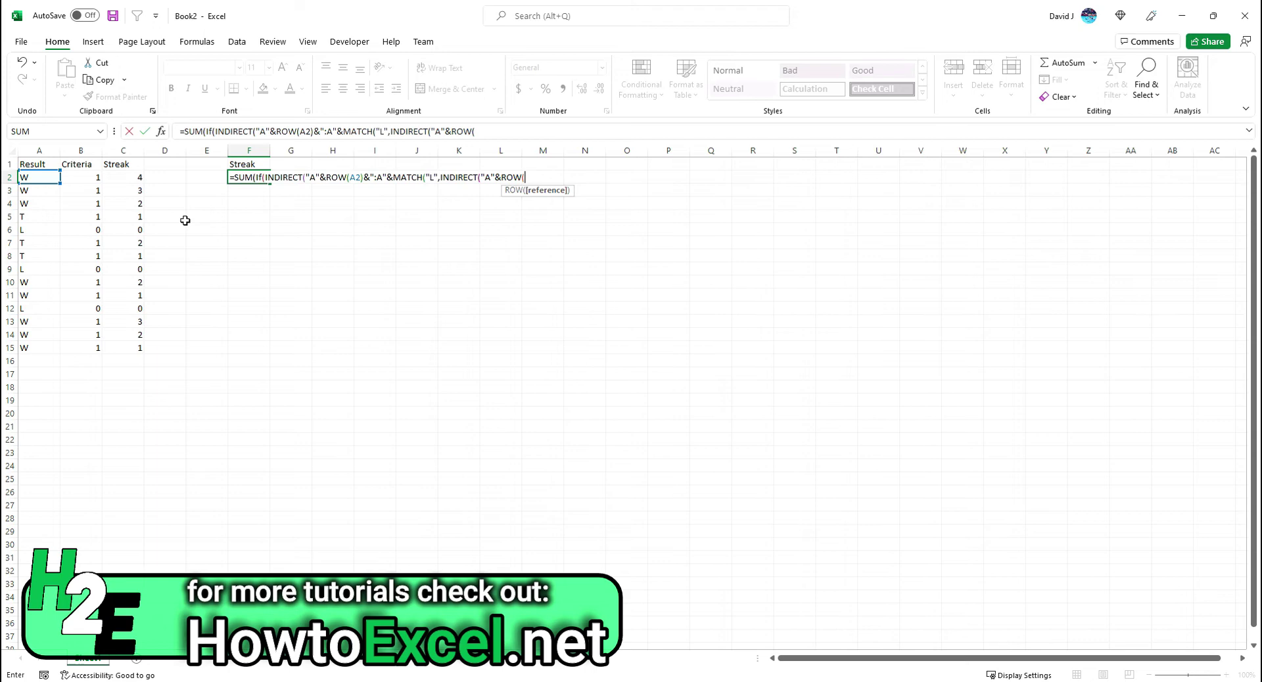
pyautogui.write('2)')
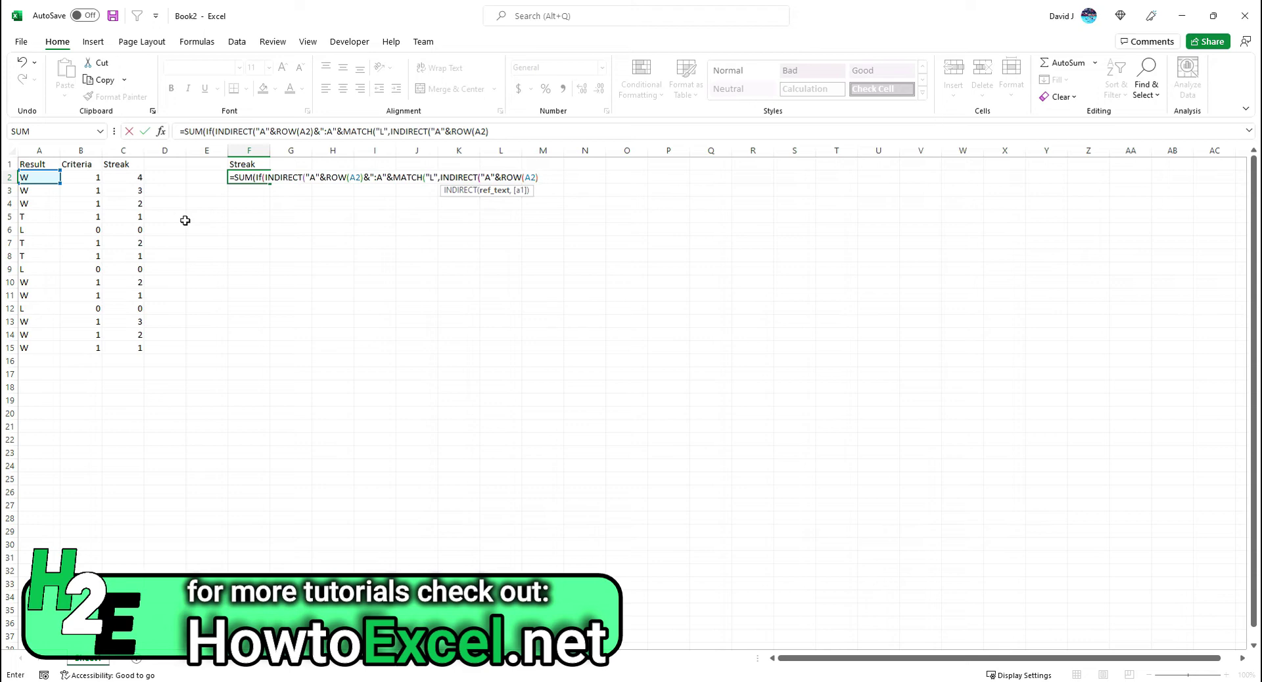
pyautogui.write('&')
pyautogui.write('":')
pyautogui.write(')')
# Complete F2 with ),0)+ROW(A1))="W",1,0)) and commit it, returning 3.
pyautogui.press('BackSpace')
pyautogui.write('":A15')
pyautogui.write('),')
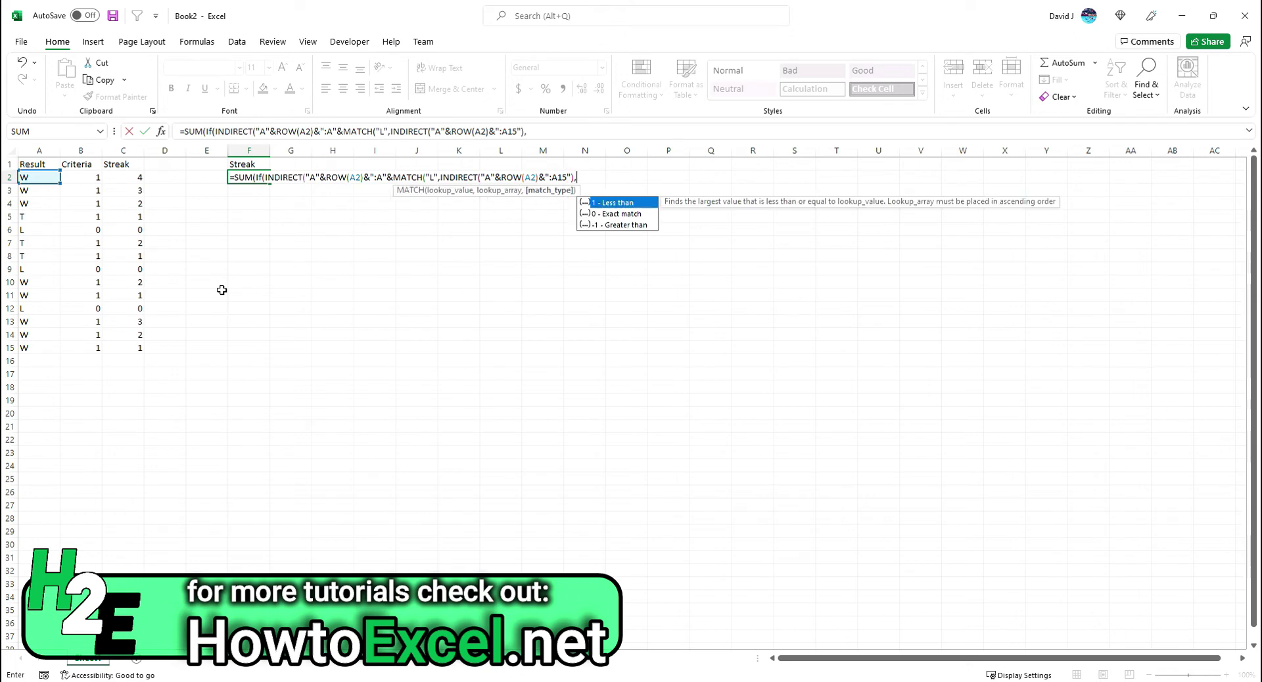
pyautogui.write('0)')
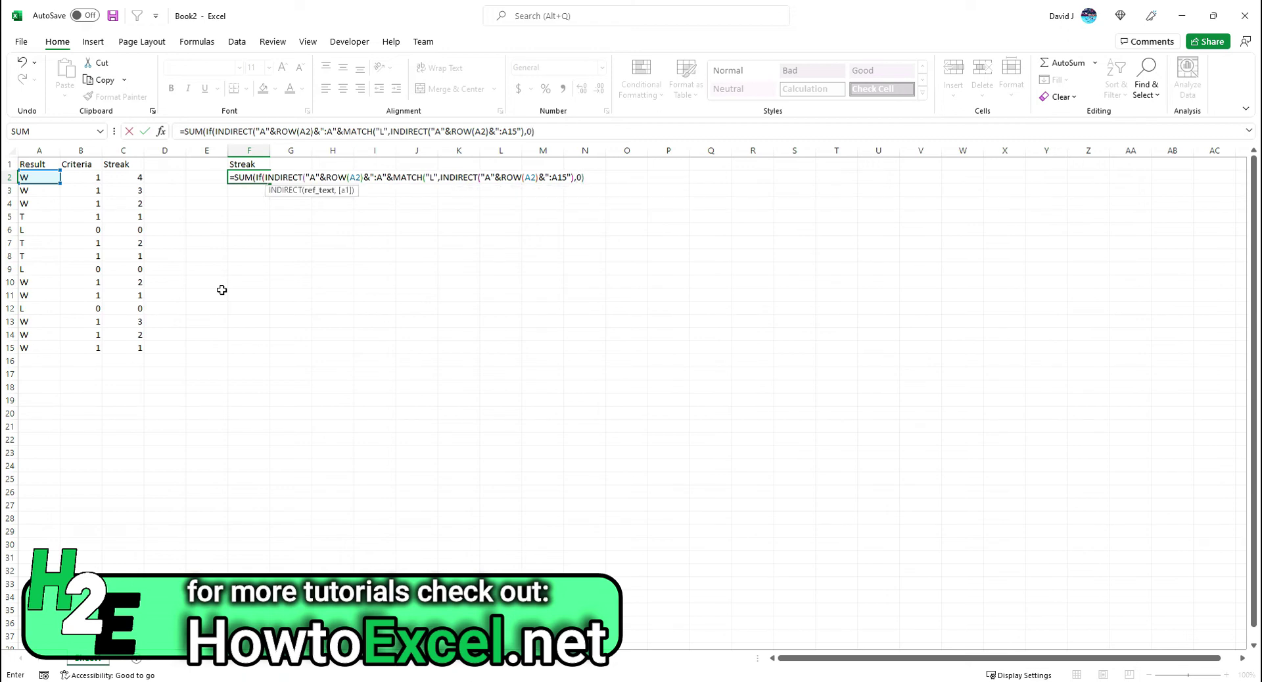
pyautogui.write('+ROW(A1)')
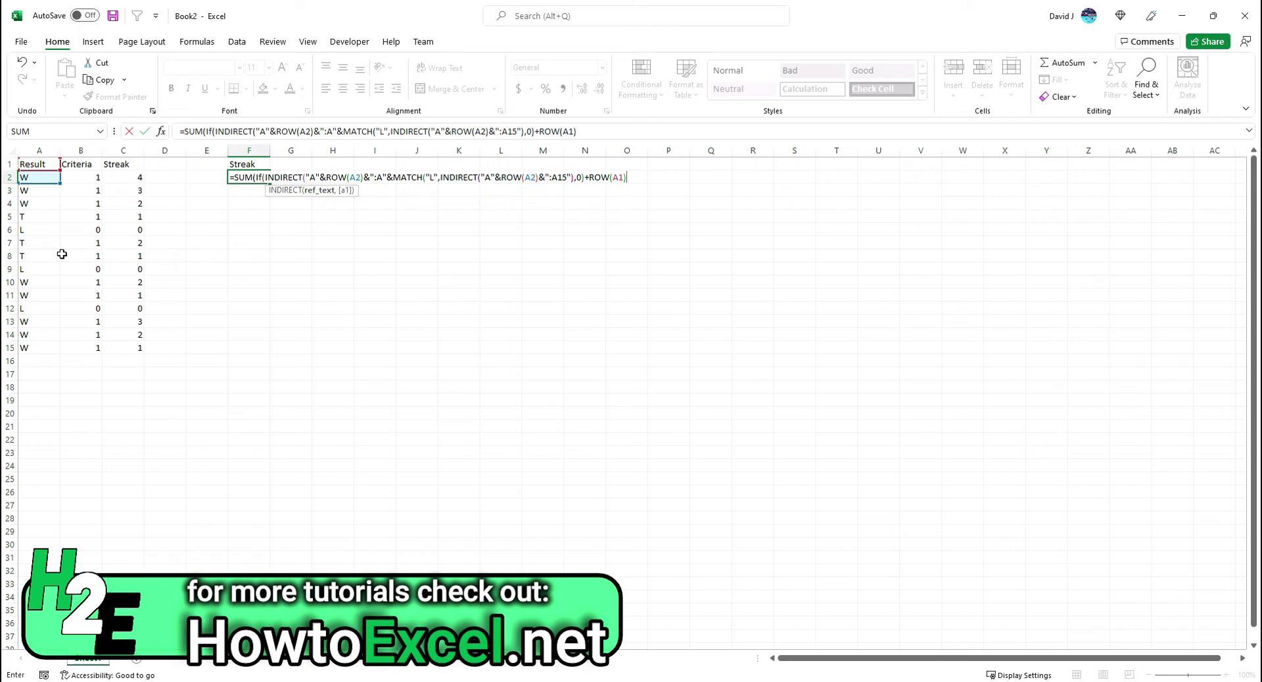
pyautogui.write(')=')
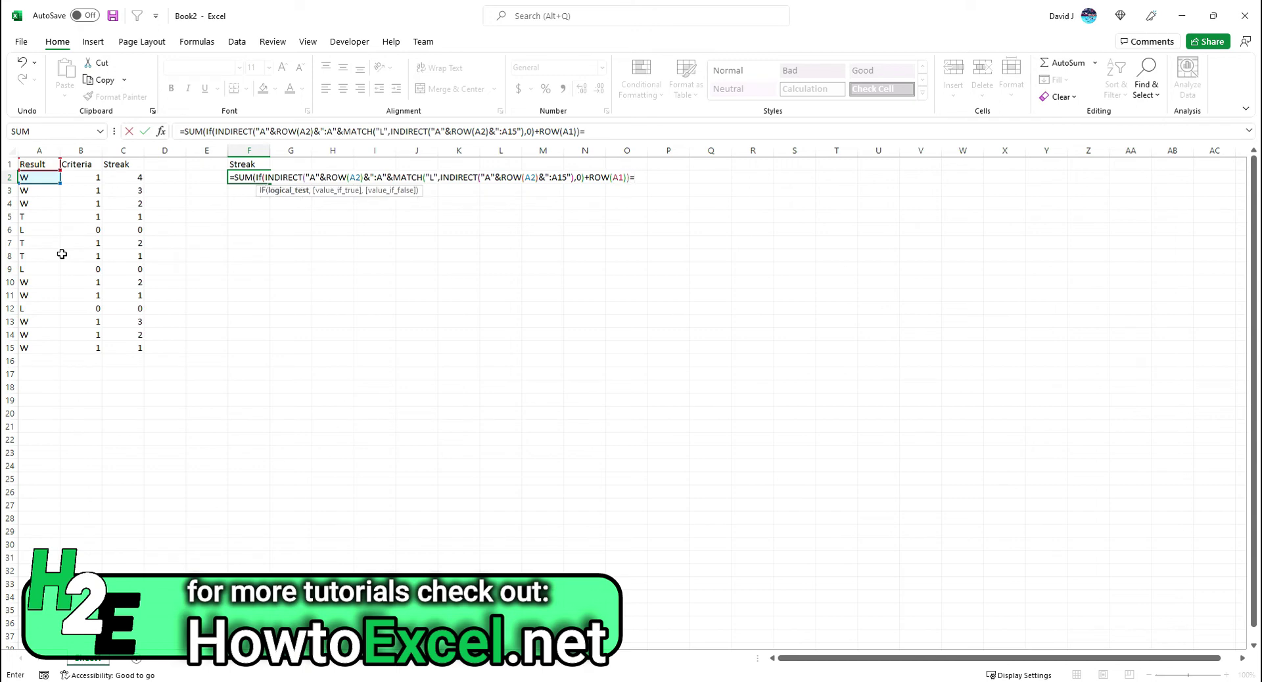
pyautogui.write('"W"')
pyautogui.write(',')
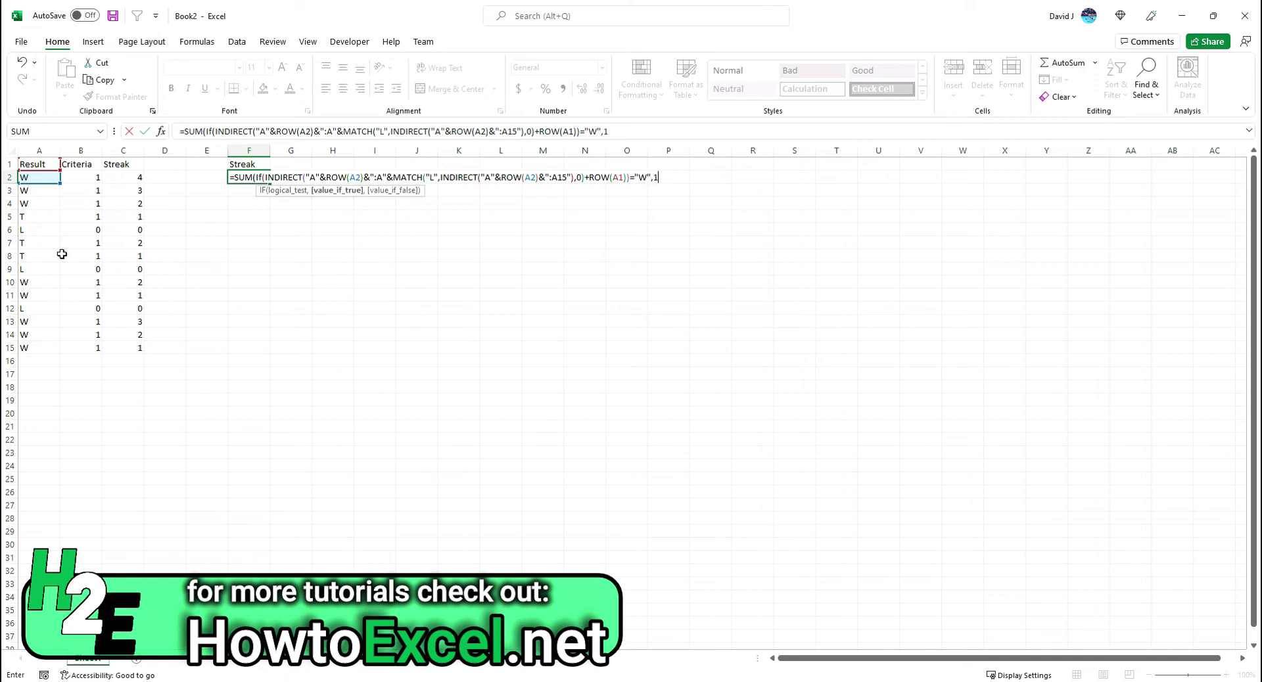
pyautogui.write('1,0))')
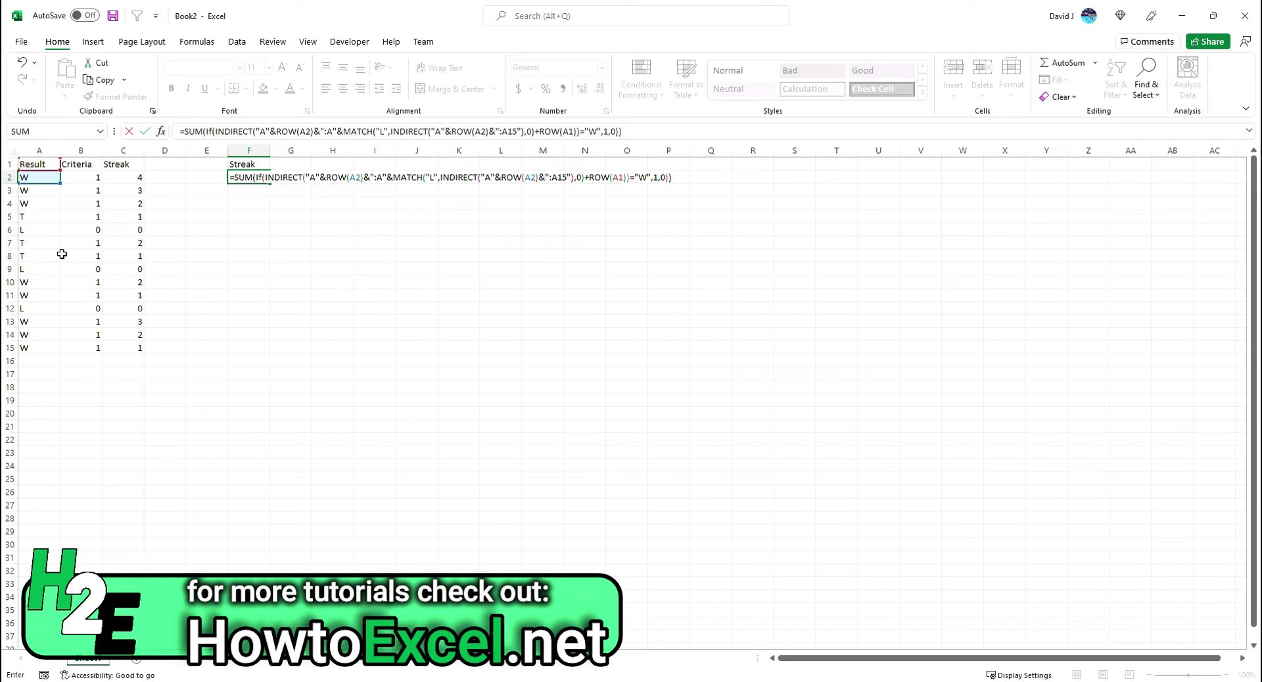
pyautogui.hotkey('ctrl', 'Return')
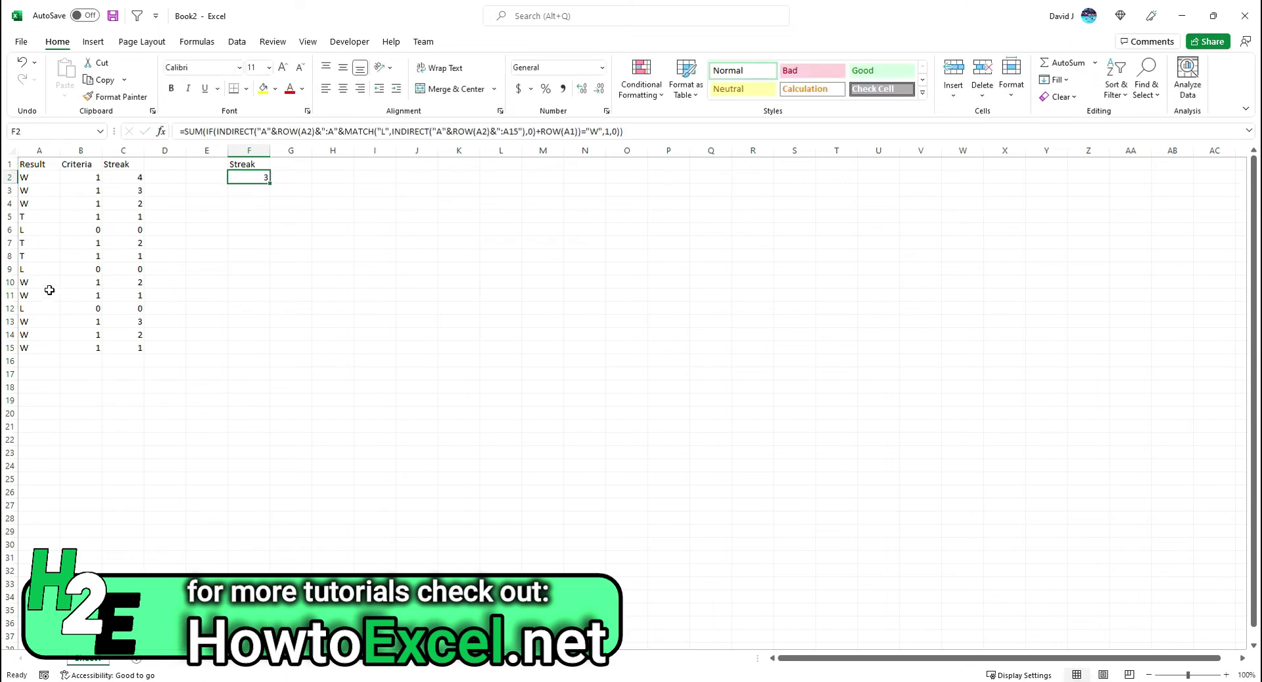
# Start evaluating F2's formula, resolving ROW(A2) to 2 and "A"&2 to "A2".
pyautogui.click(201, 42)
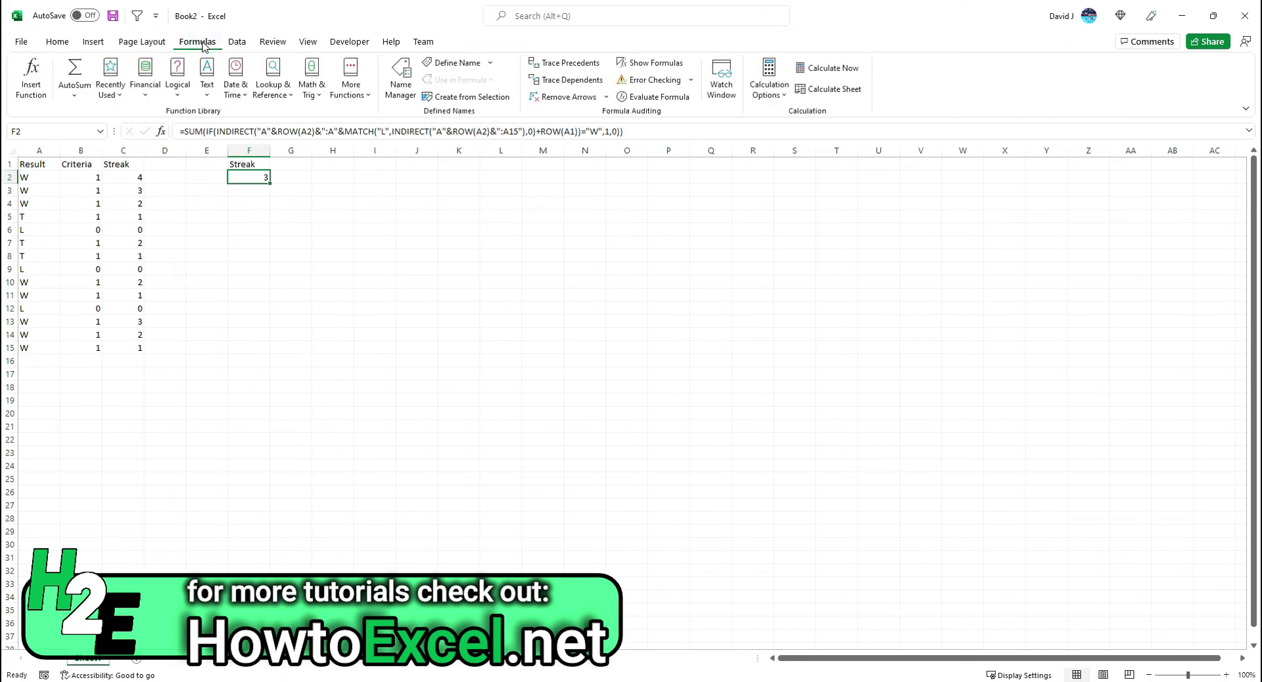
pyautogui.click(652, 96)
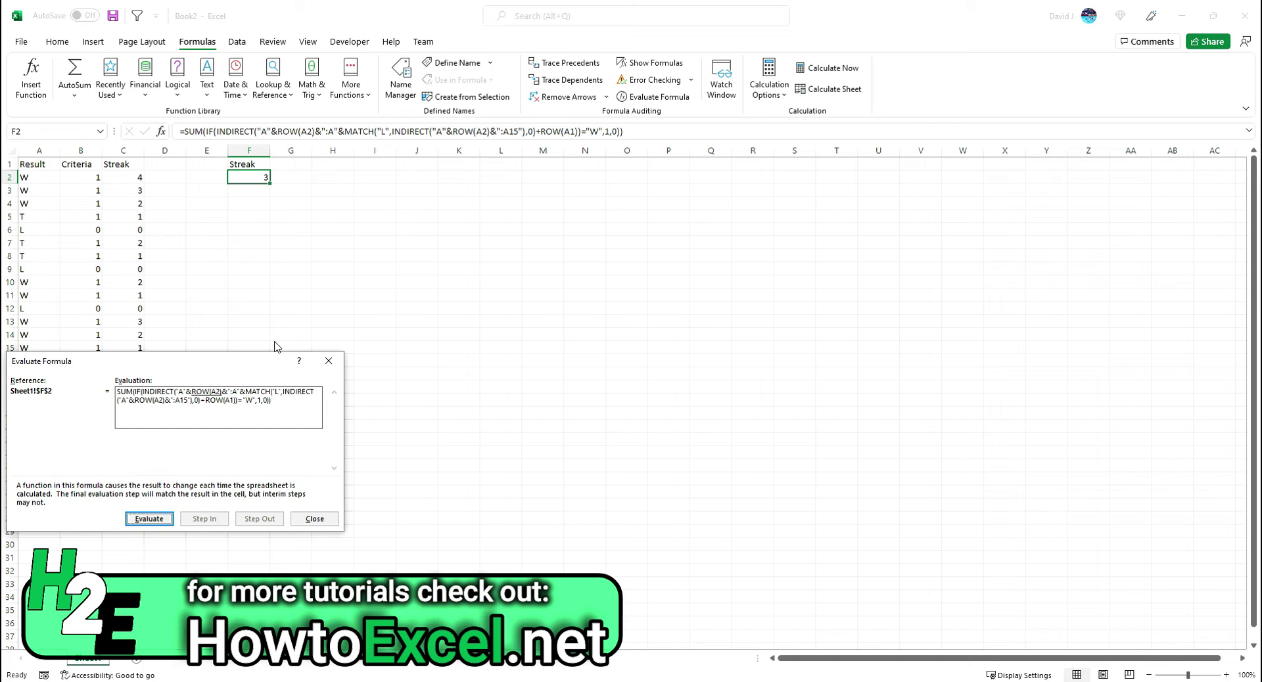
pyautogui.moveTo(268, 357); pyautogui.dragTo(406, 228)
pyautogui.click(288, 389)
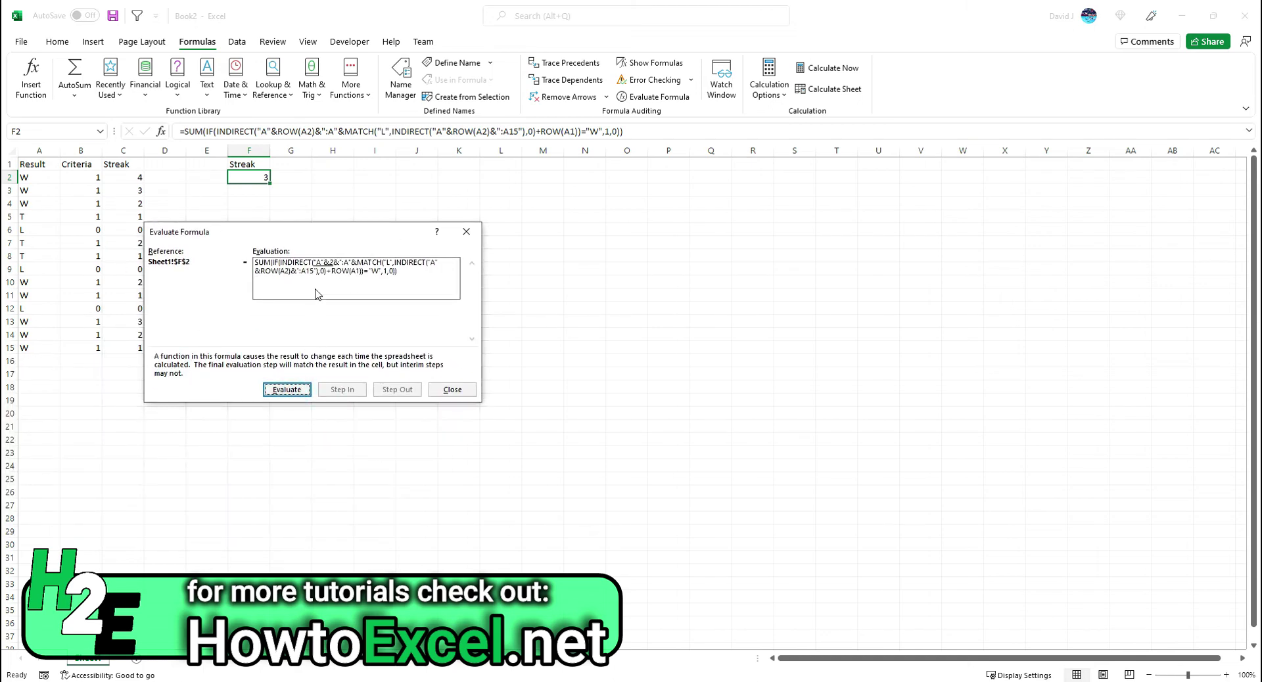
pyautogui.click(294, 389)
pyautogui.click(302, 387)
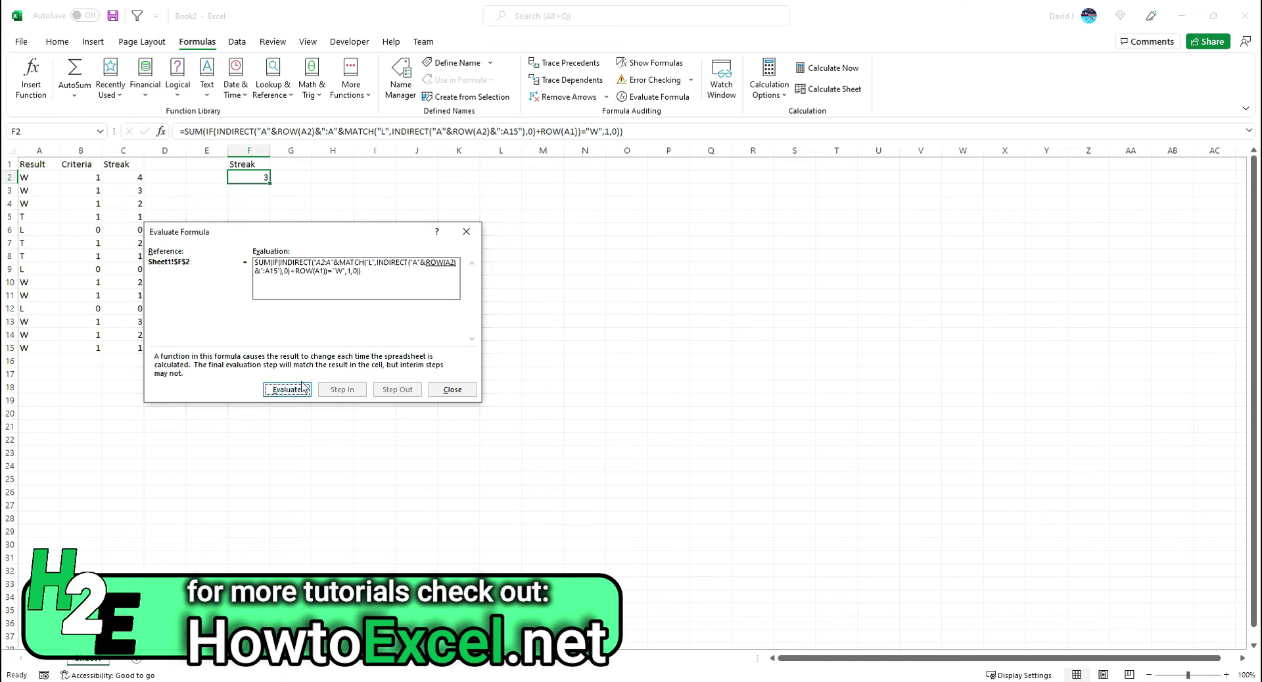
pyautogui.click(301, 389)
# Evaluate the INDIRECT to $A$2:$A$15 and the MATCH plus ROW(A1) to 6.
pyautogui.click(299, 391)
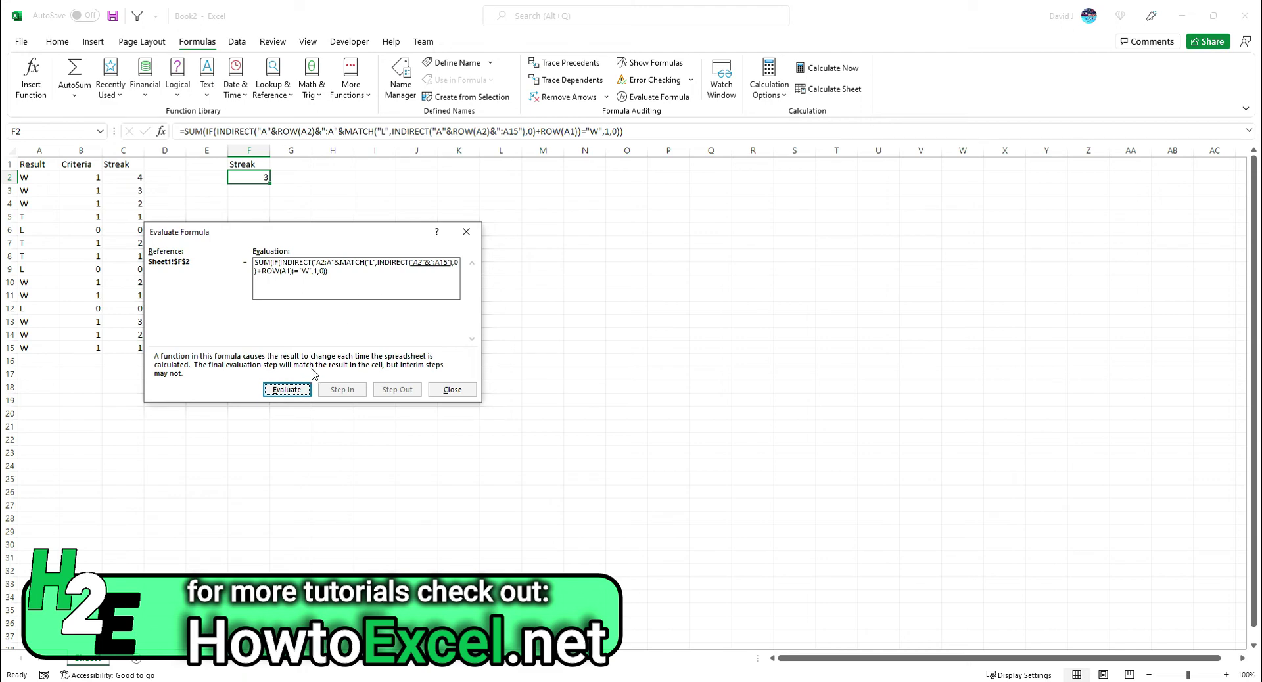
pyautogui.click(287, 391)
pyautogui.click(287, 392)
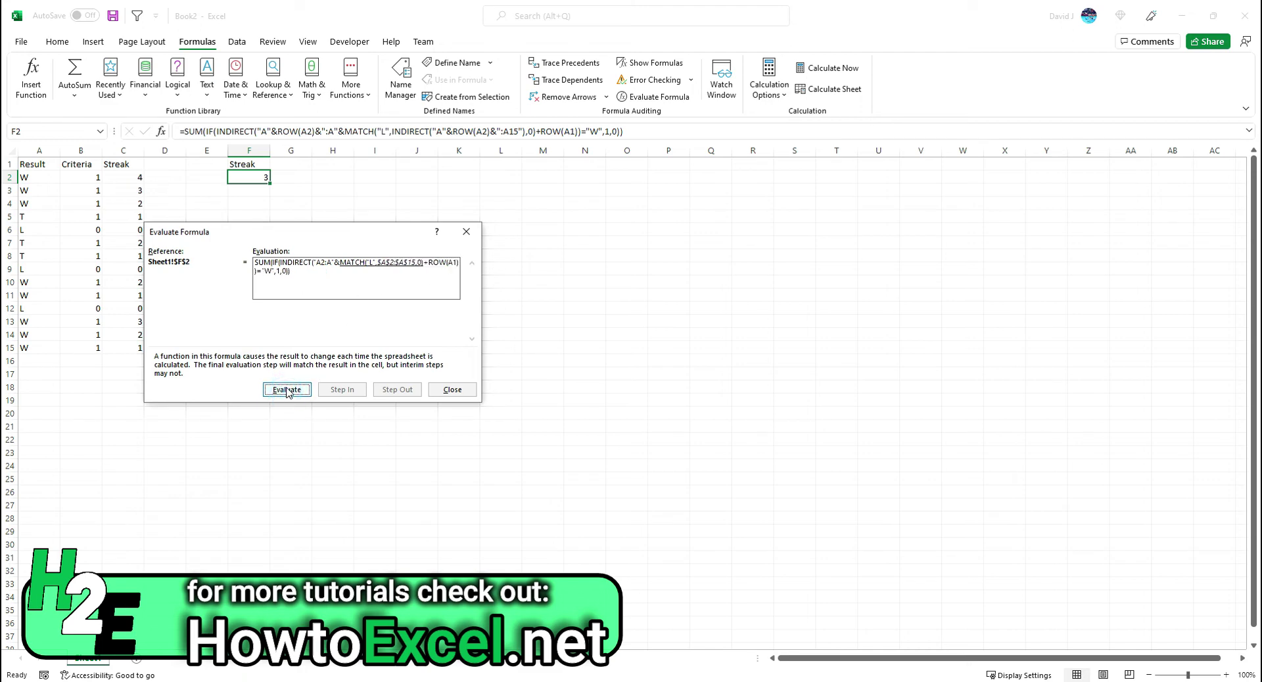
pyautogui.click(287, 391)
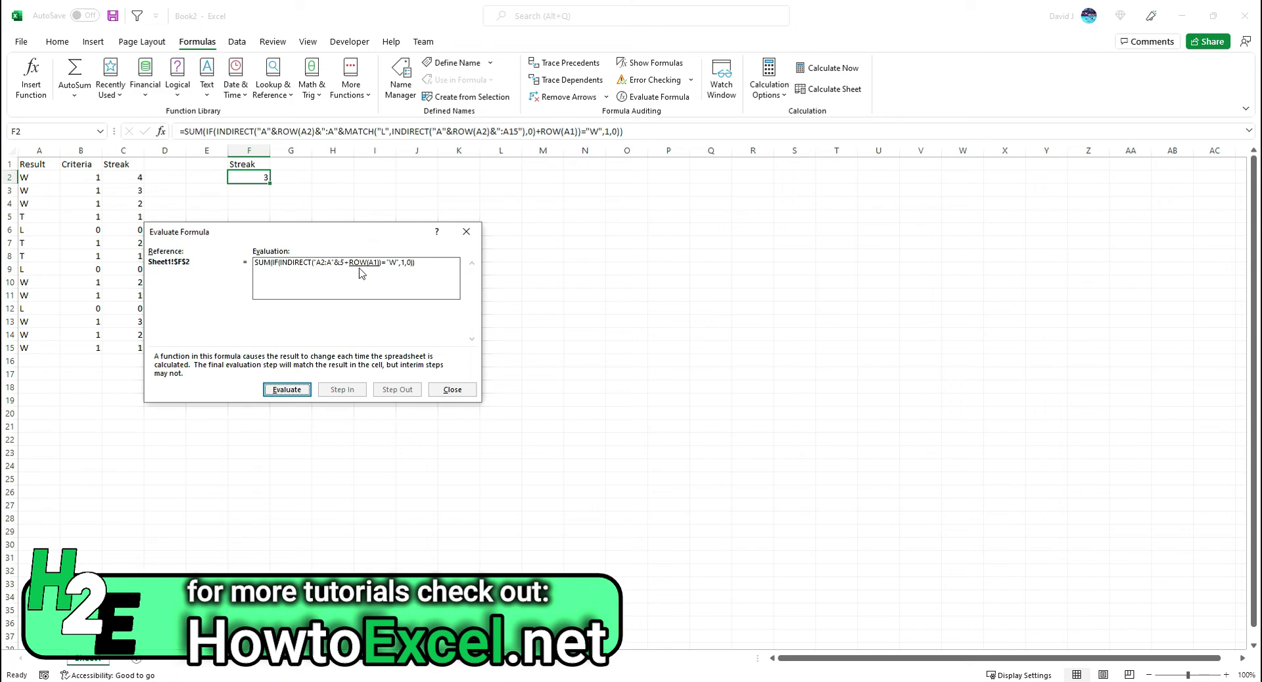
pyautogui.click(284, 394)
pyautogui.click(284, 397)
# Evaluate range A2:A6's W checks to the total 3, then close the evaluation.
pyautogui.click(304, 390)
pyautogui.click(276, 390)
pyautogui.click(298, 394)
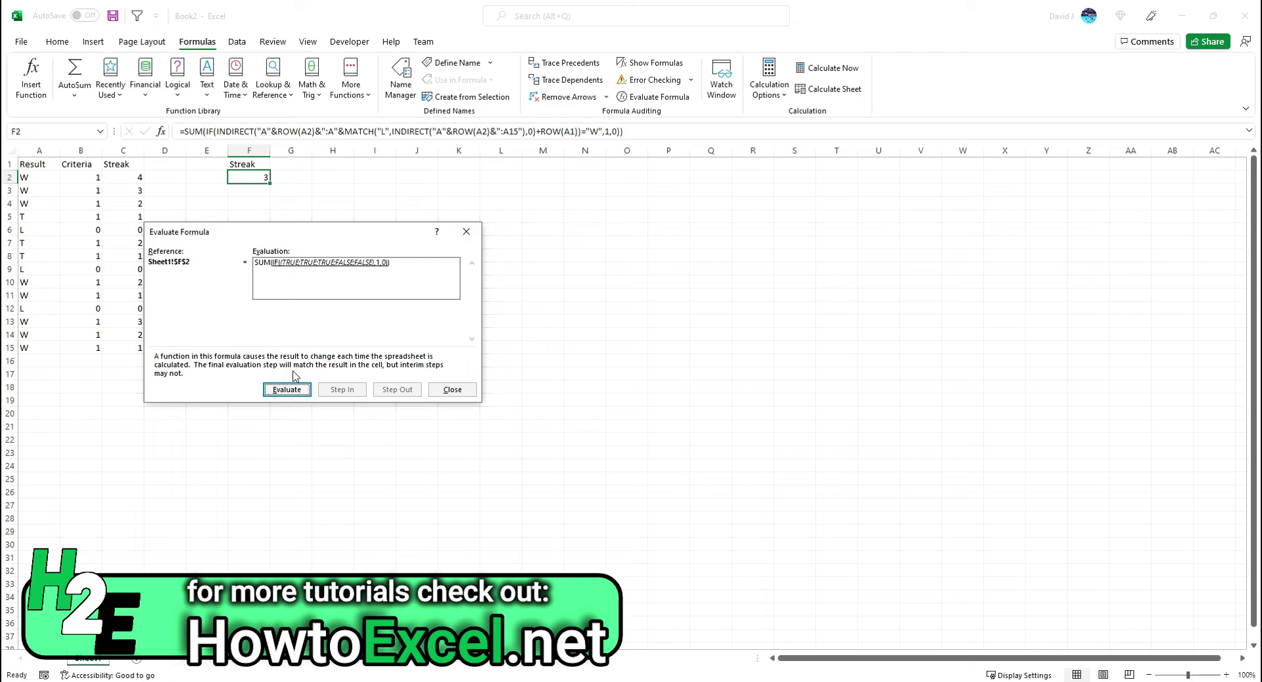
pyautogui.click(295, 389)
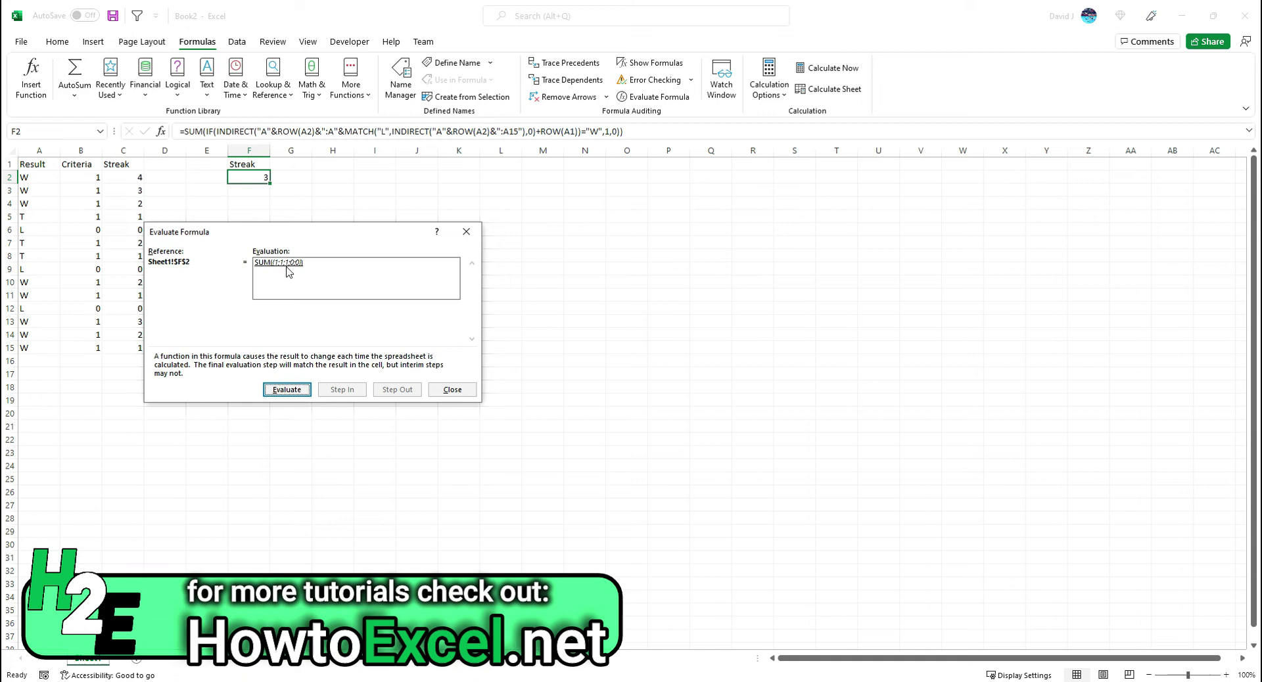
pyautogui.click(287, 389)
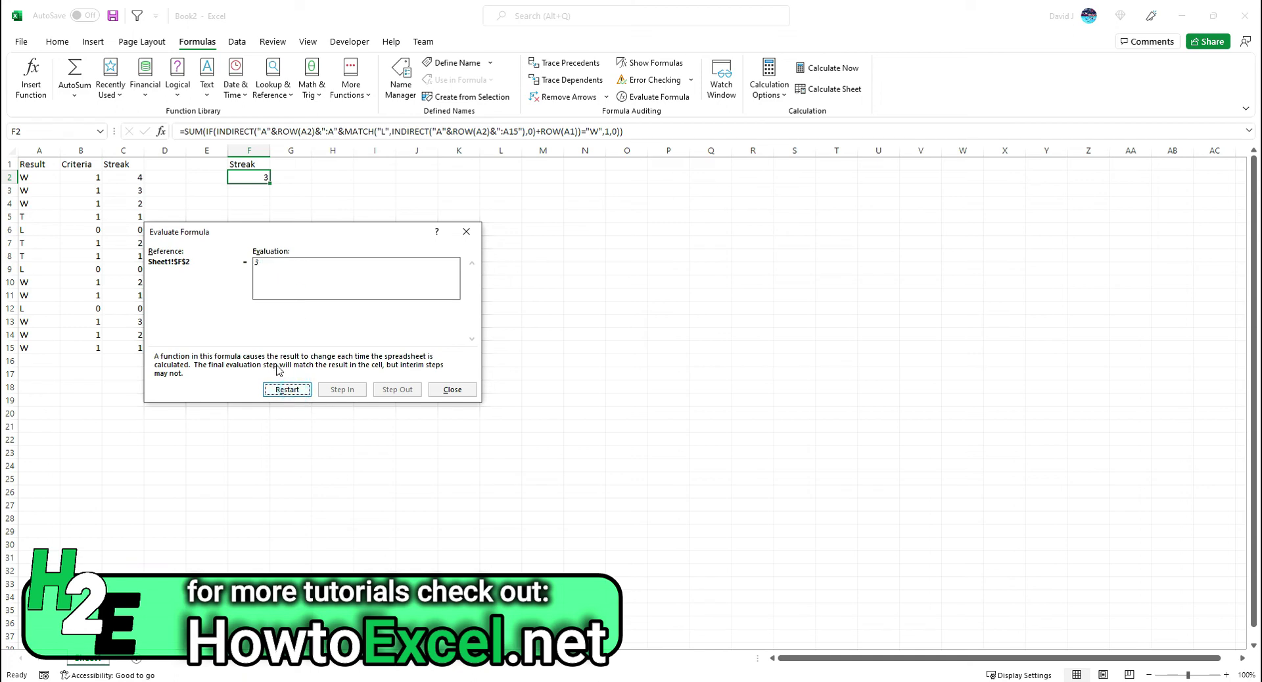
pyautogui.click(457, 391)
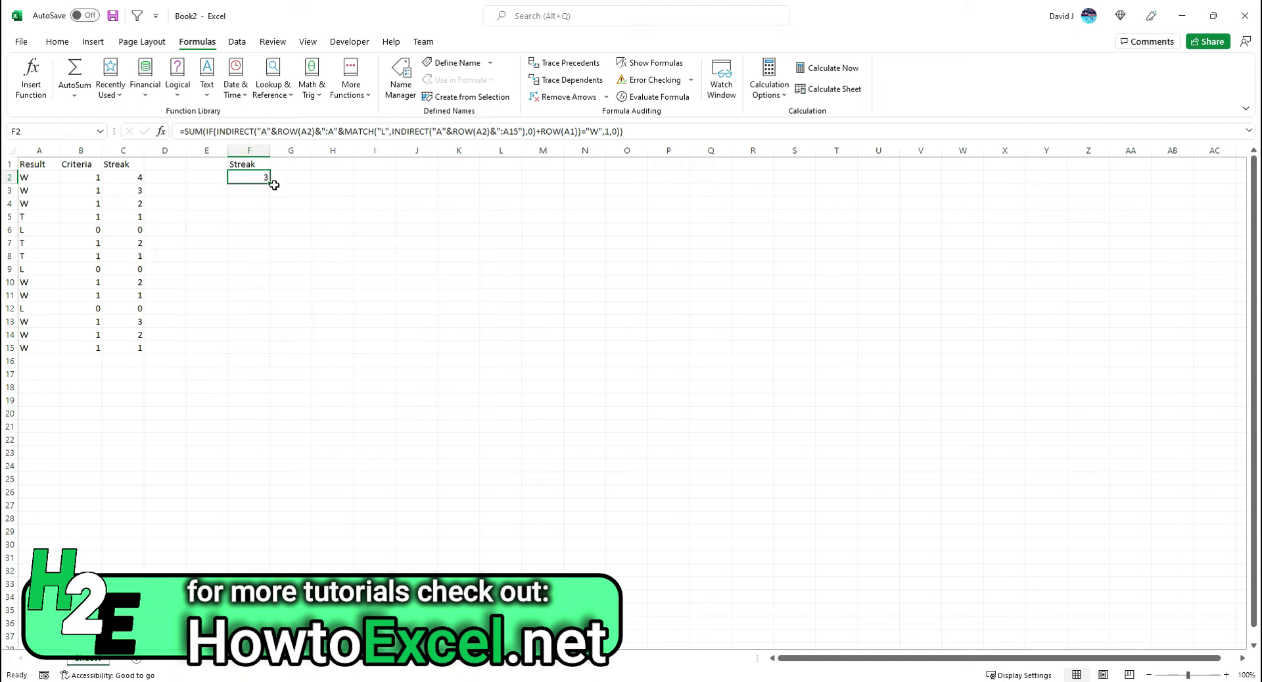
# Fill F2's formula to F15, then wrap F13's MATCH in IFERROR with fallback 15.
pyautogui.moveTo(270, 183); pyautogui.dragTo(272, 355)
pyautogui.click(248, 321)
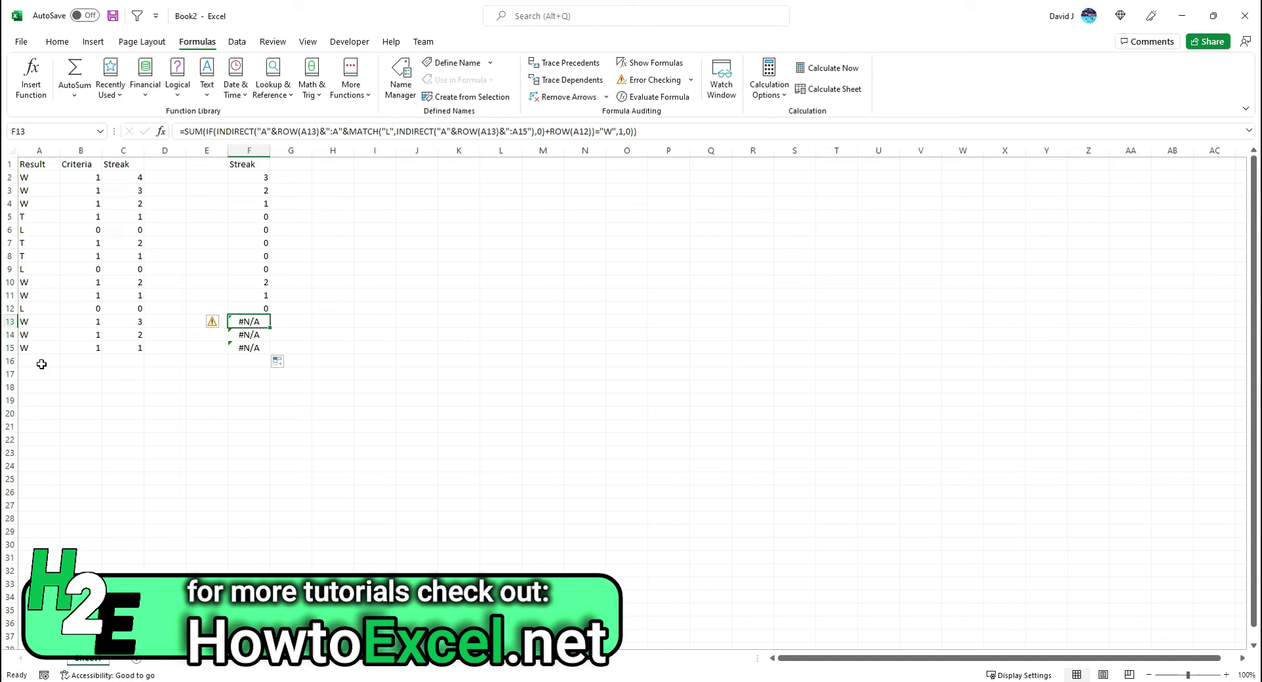
pyautogui.click(348, 131)
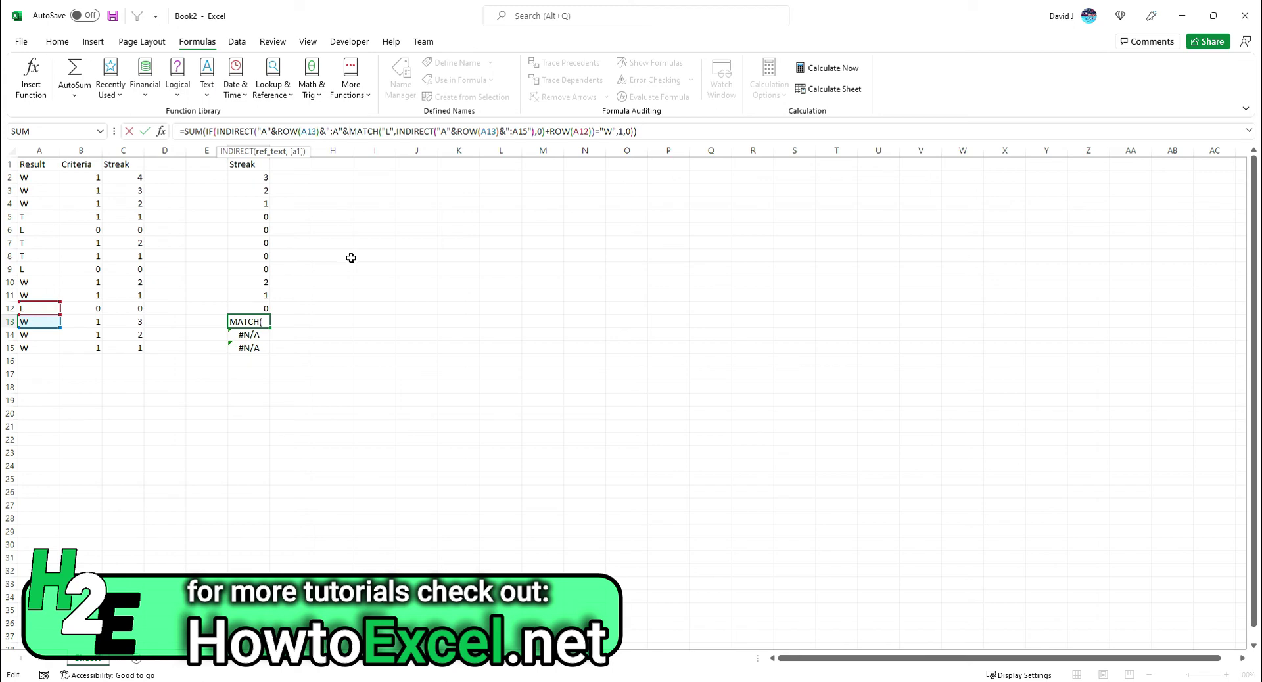
pyautogui.write('IFERROR(')
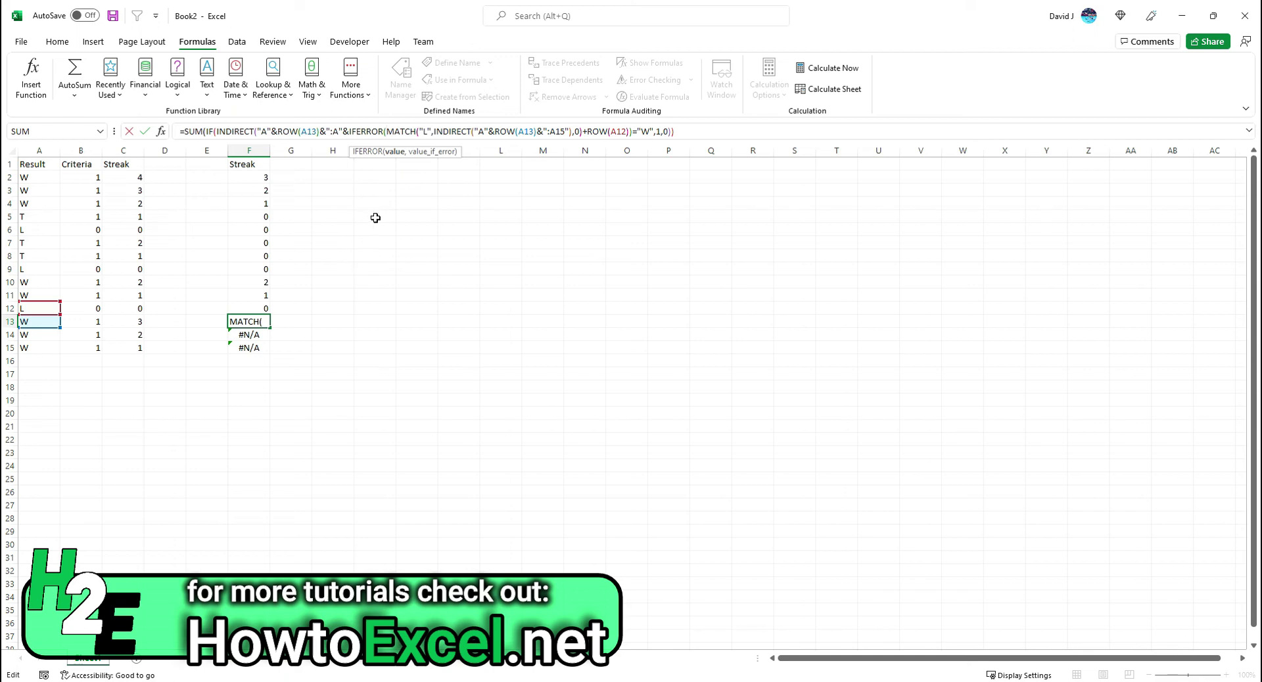
pyautogui.click(538, 131)
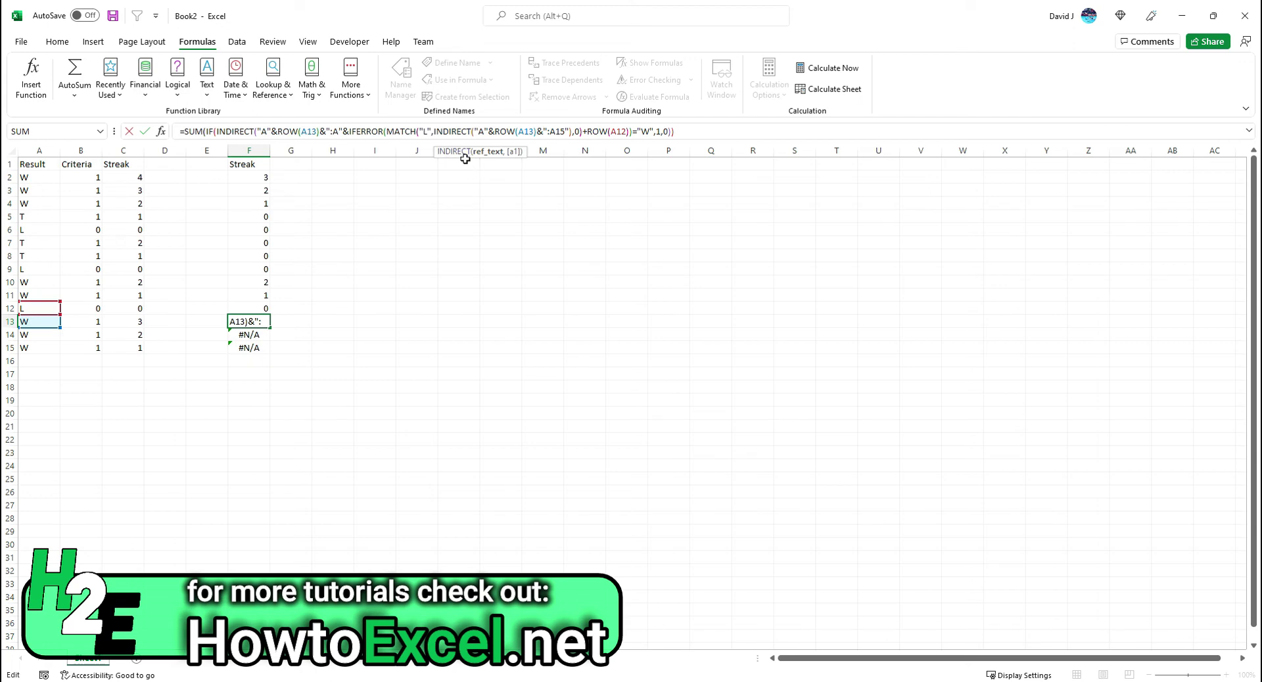
pyautogui.press('Right')
pyautogui.press('Right')
pyautogui.press('Right')
pyautogui.press('Right')
pyautogui.press('Right')
pyautogui.press('Right')
pyautogui.press('Right')
pyautogui.press('Right')
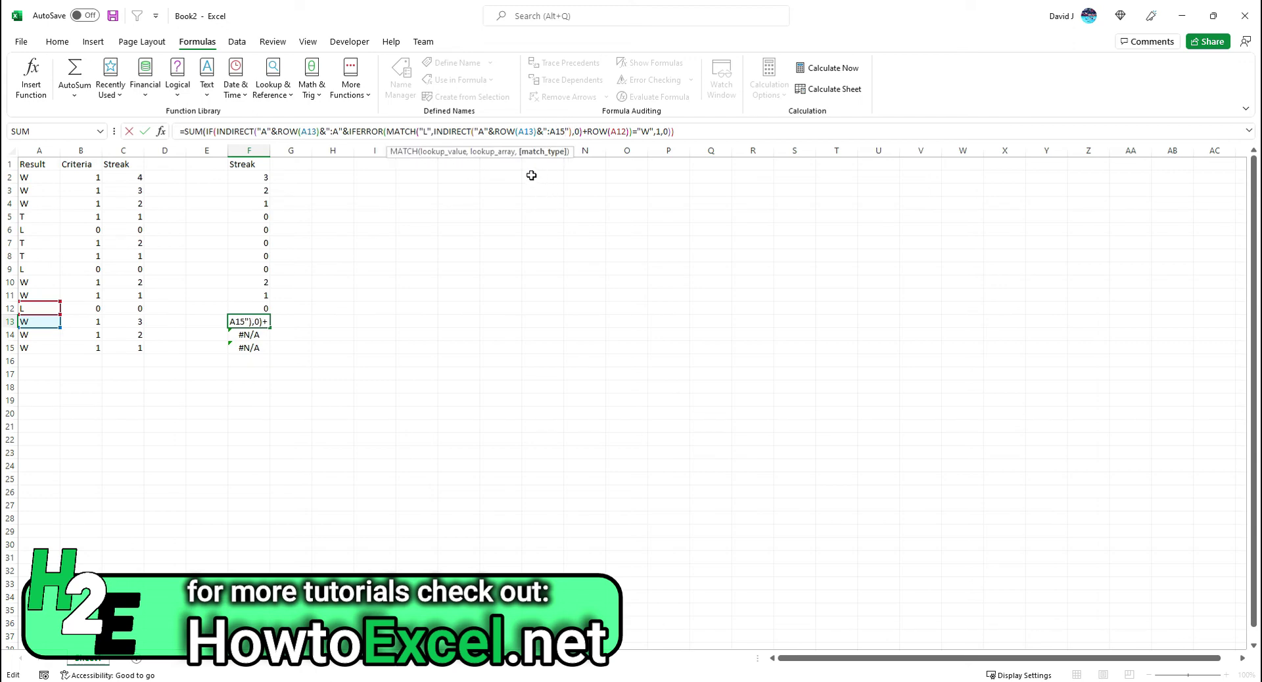
pyautogui.press('Right')
pyautogui.press('Right')
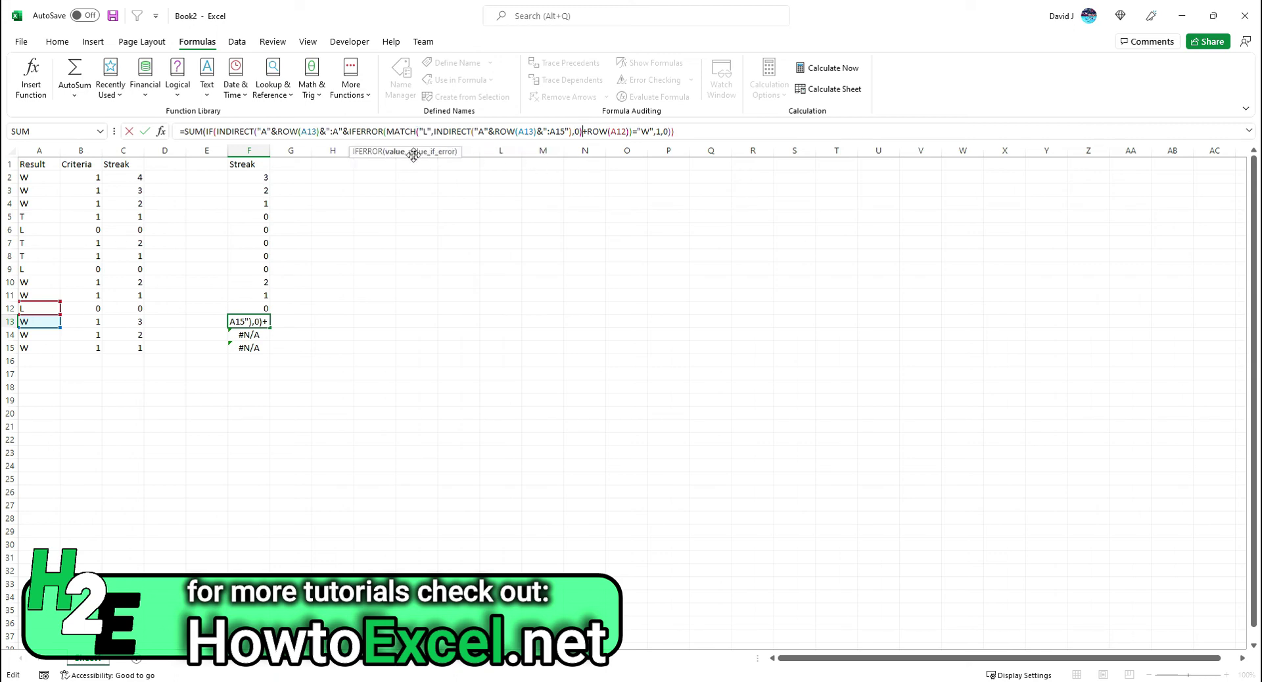
pyautogui.press('Right')
pyautogui.press('Right')
pyautogui.press('Right')
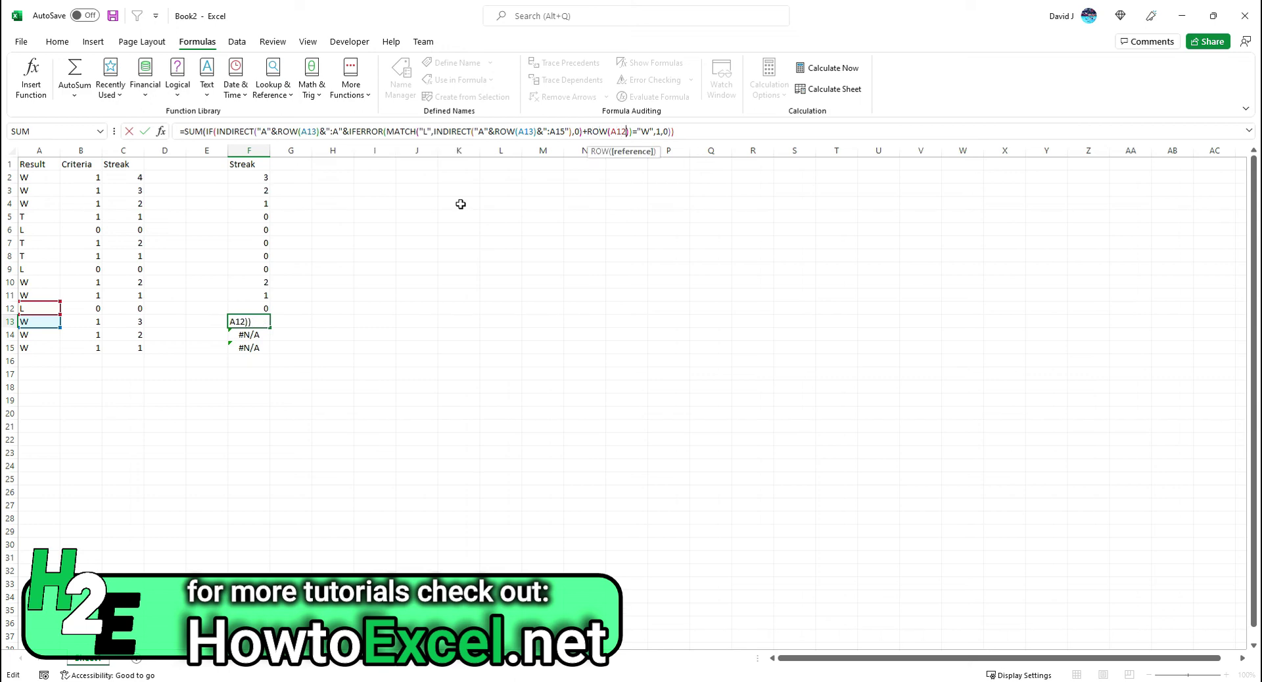
pyautogui.press('Right')
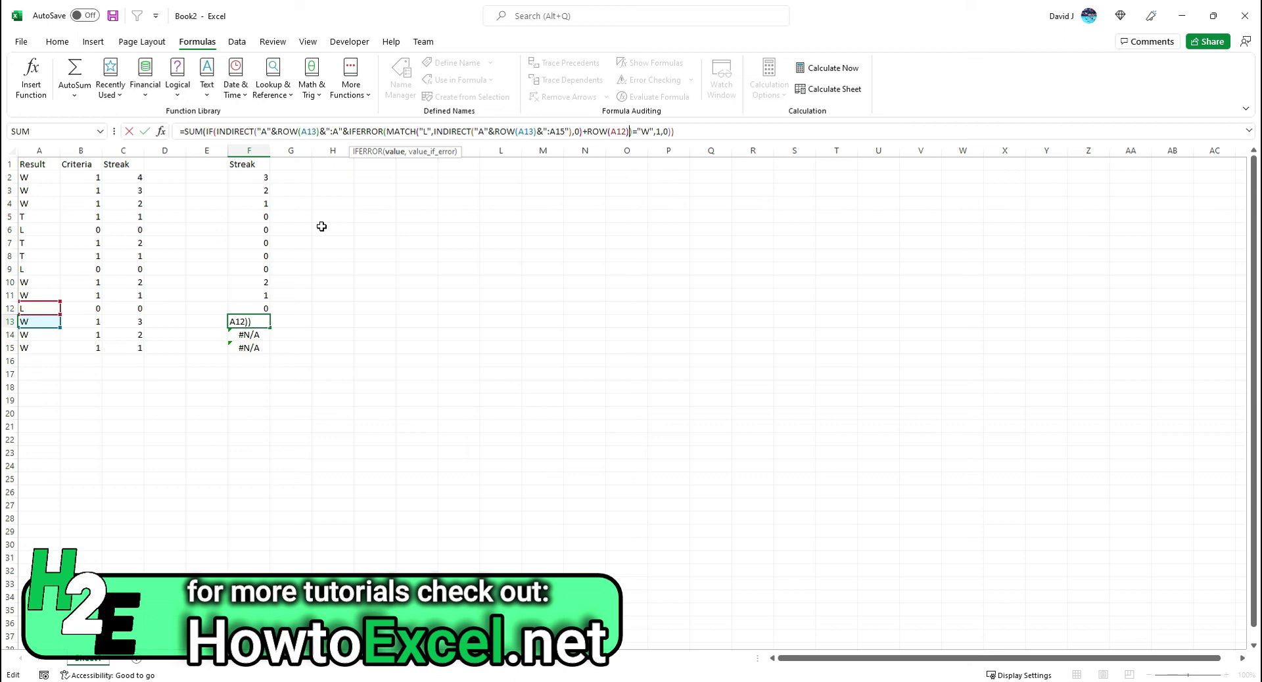
pyautogui.write(',15')
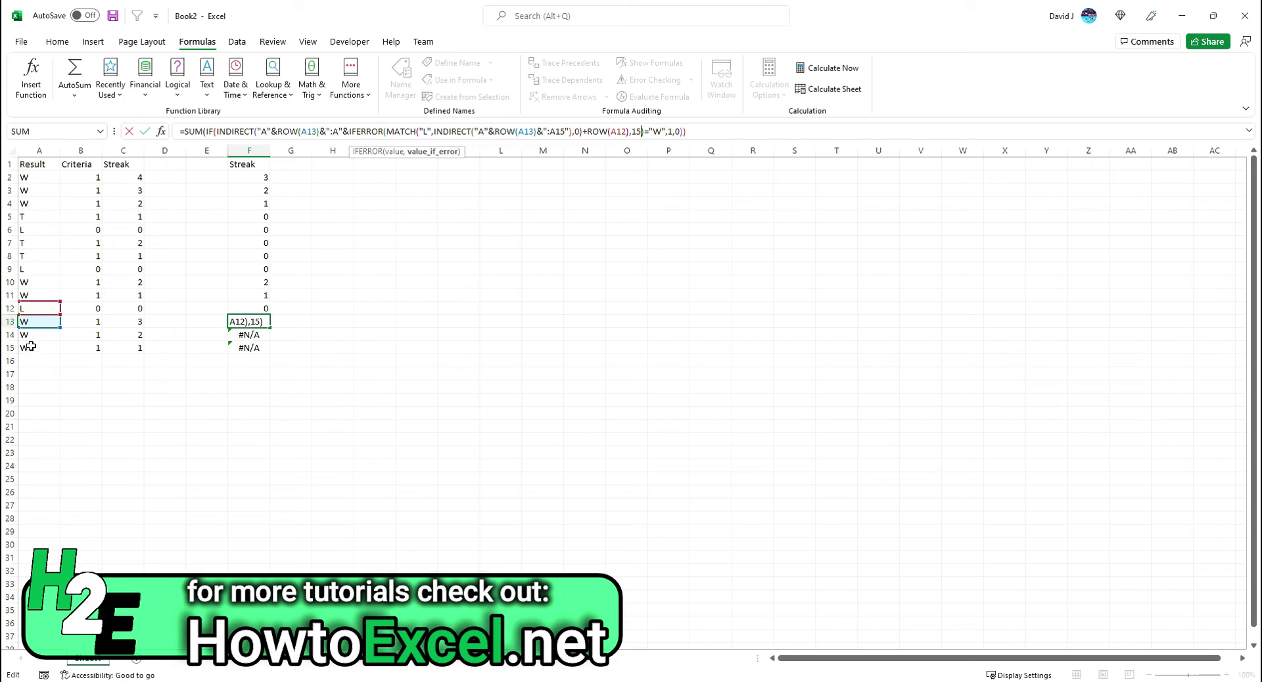
pyautogui.write(')')
pyautogui.hotkey('ctrl', 'Return')
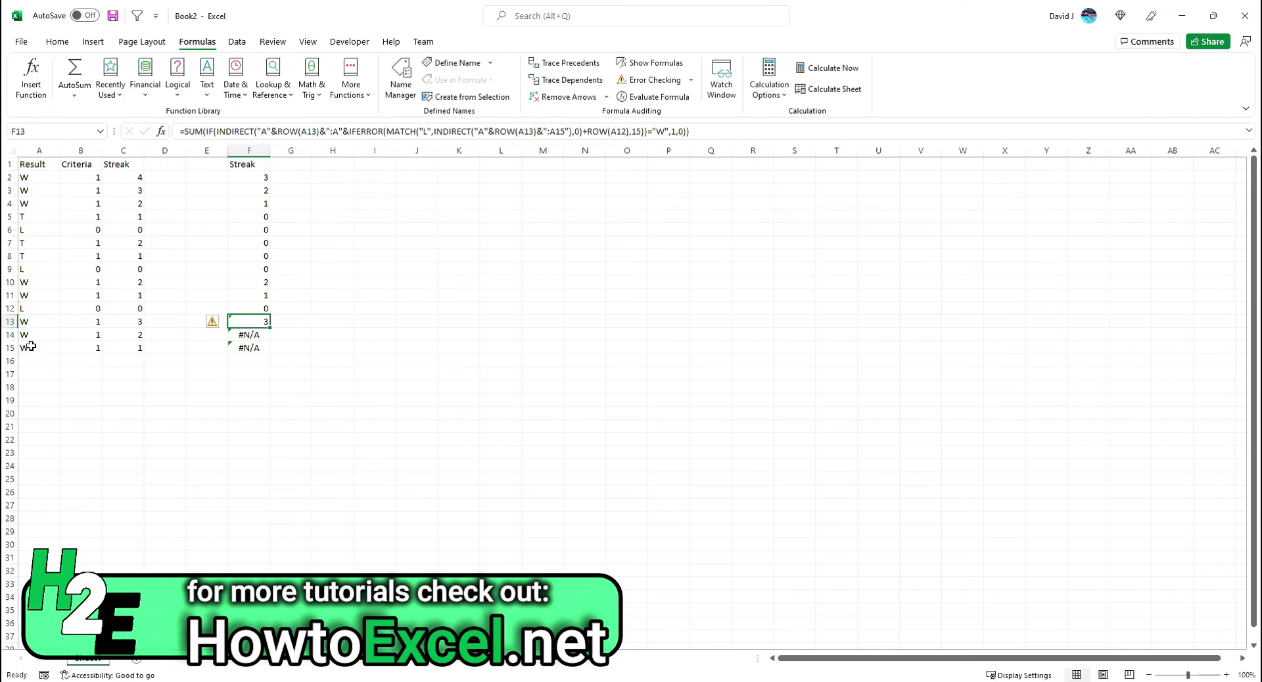
pyautogui.click(653, 97)
pyautogui.press('Return')
pyautogui.press('Return')
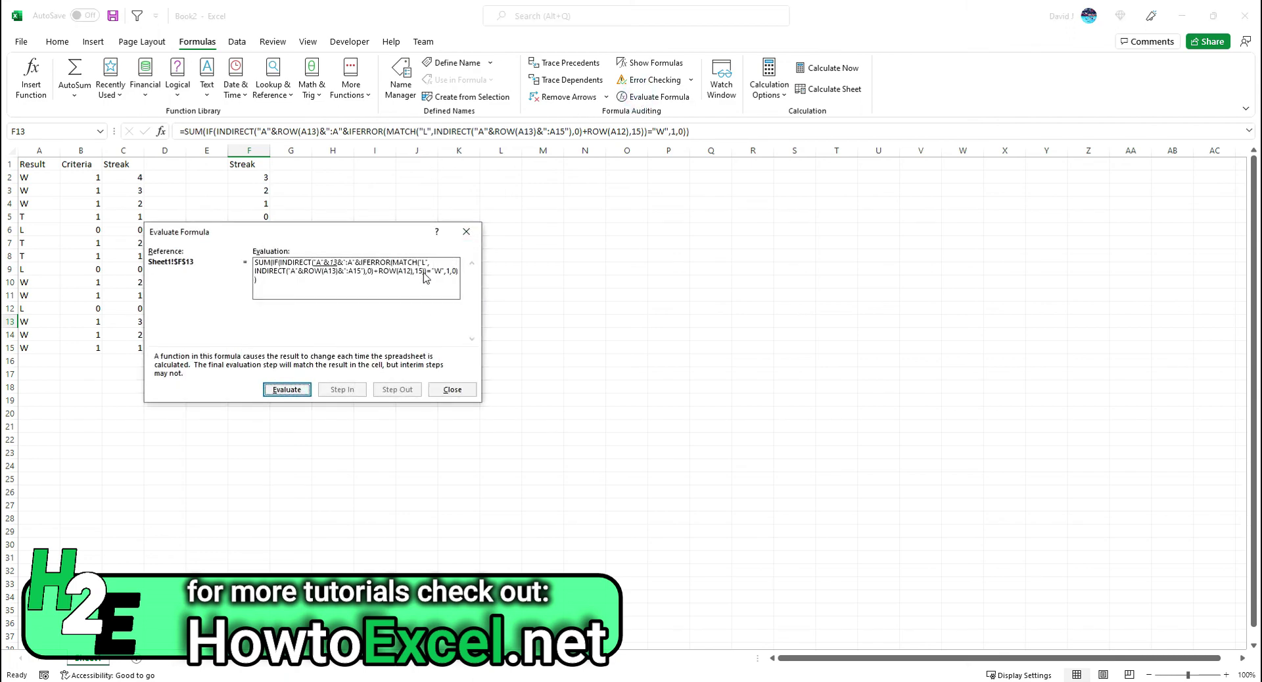
pyautogui.press('Return')
pyautogui.press('Return')
pyautogui.press('Return')
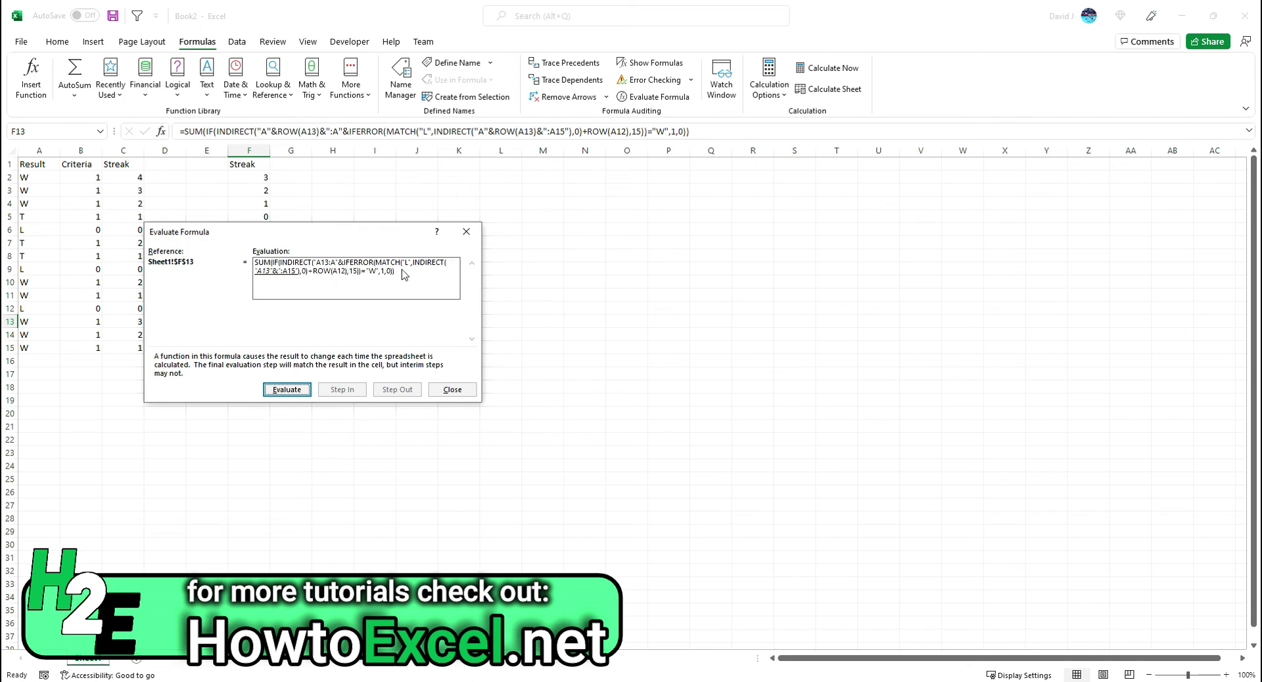
pyautogui.press('Return')
pyautogui.press('Return')
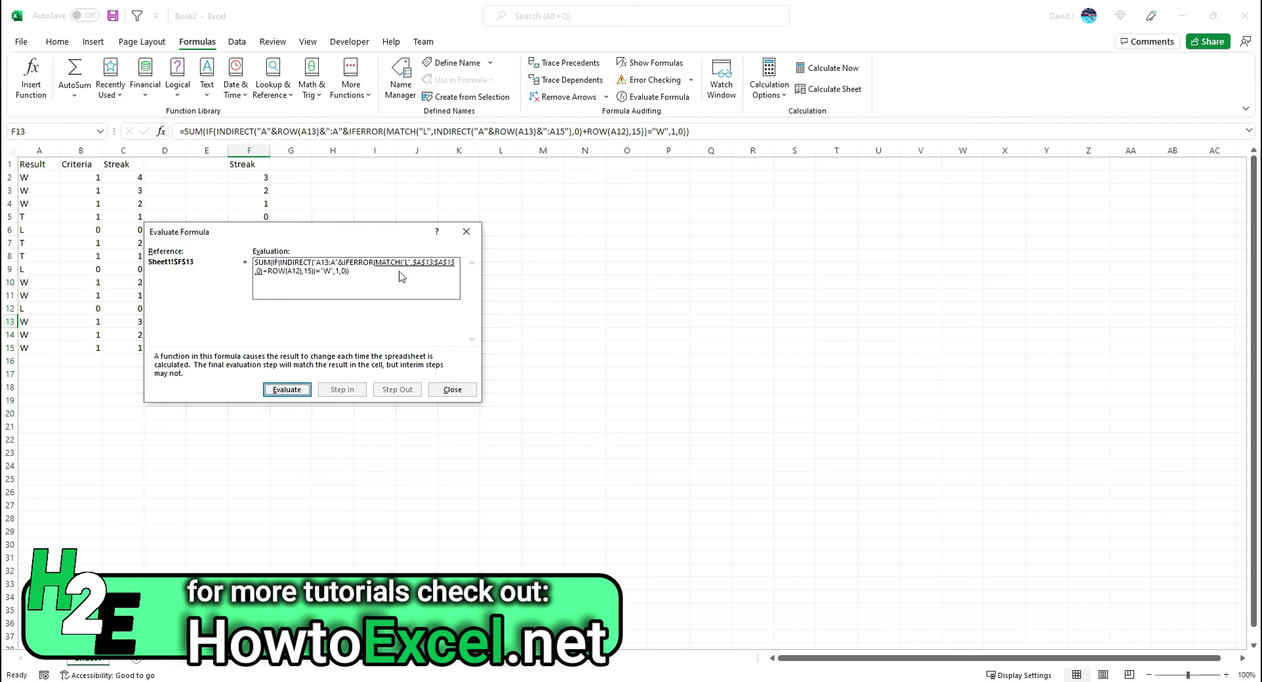
pyautogui.press('Return')
pyautogui.press('Return')
pyautogui.press('Return')
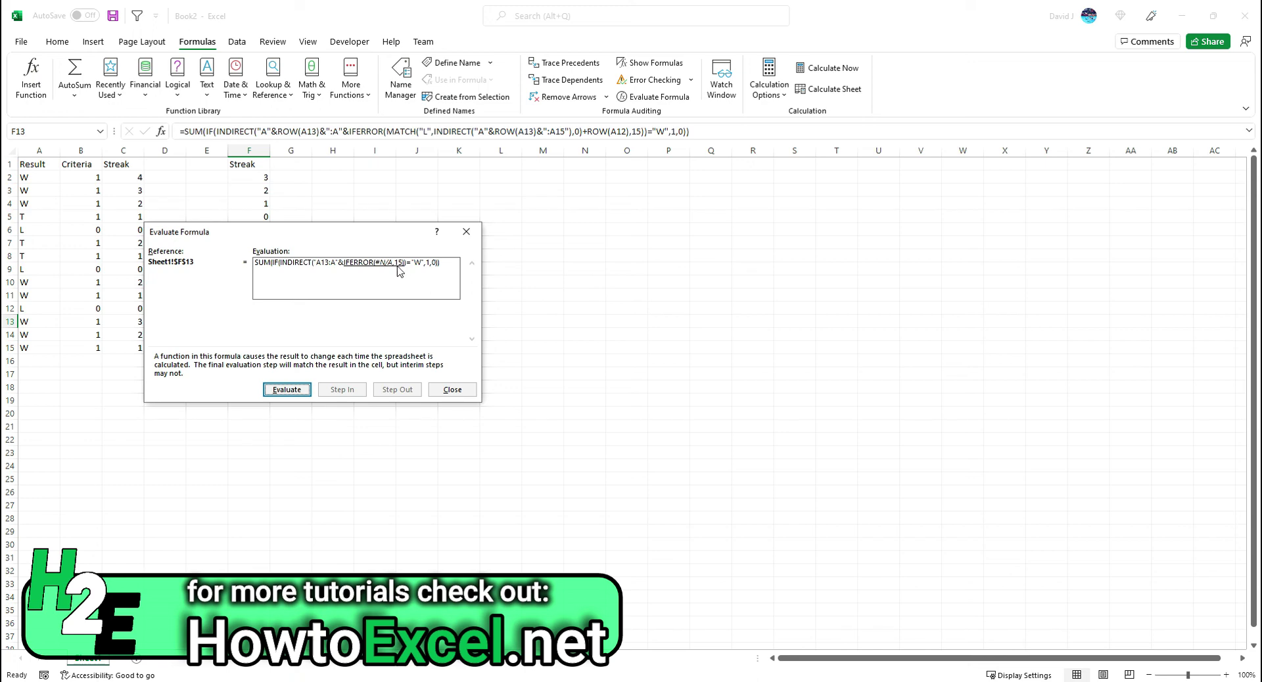
pyautogui.press('Return')
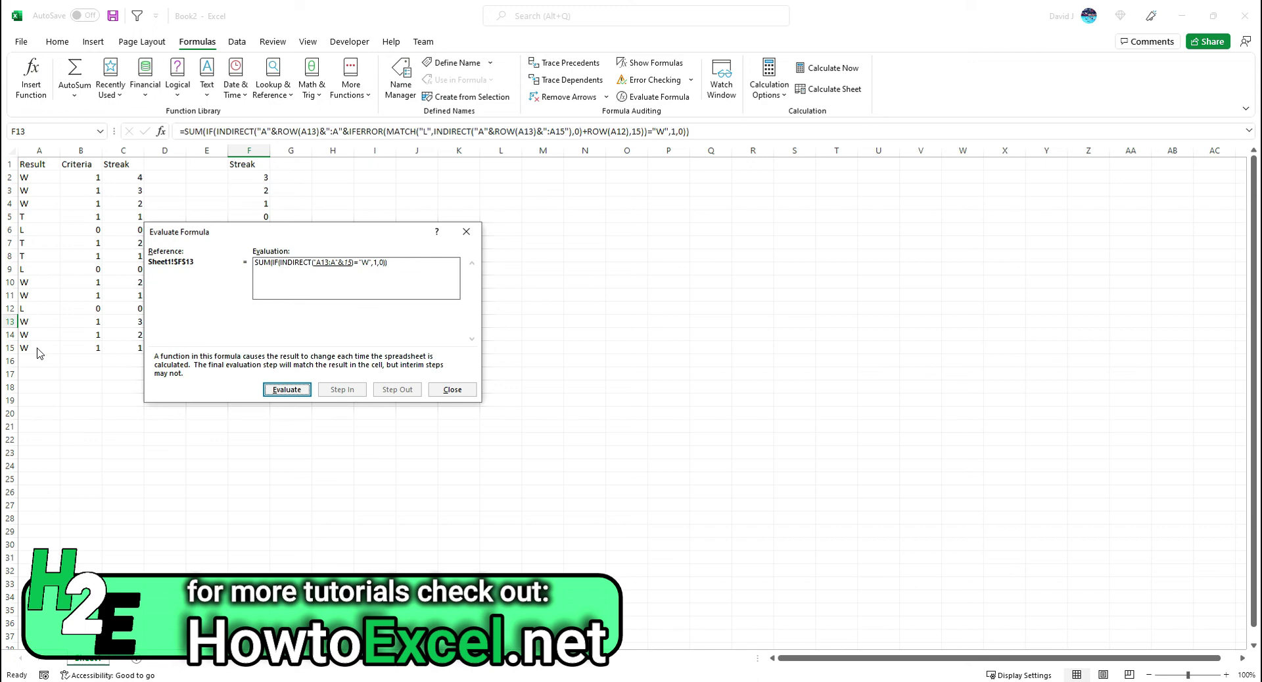
pyautogui.press('Return')
pyautogui.press('Return')
pyautogui.press('Return')
pyautogui.press('Return')
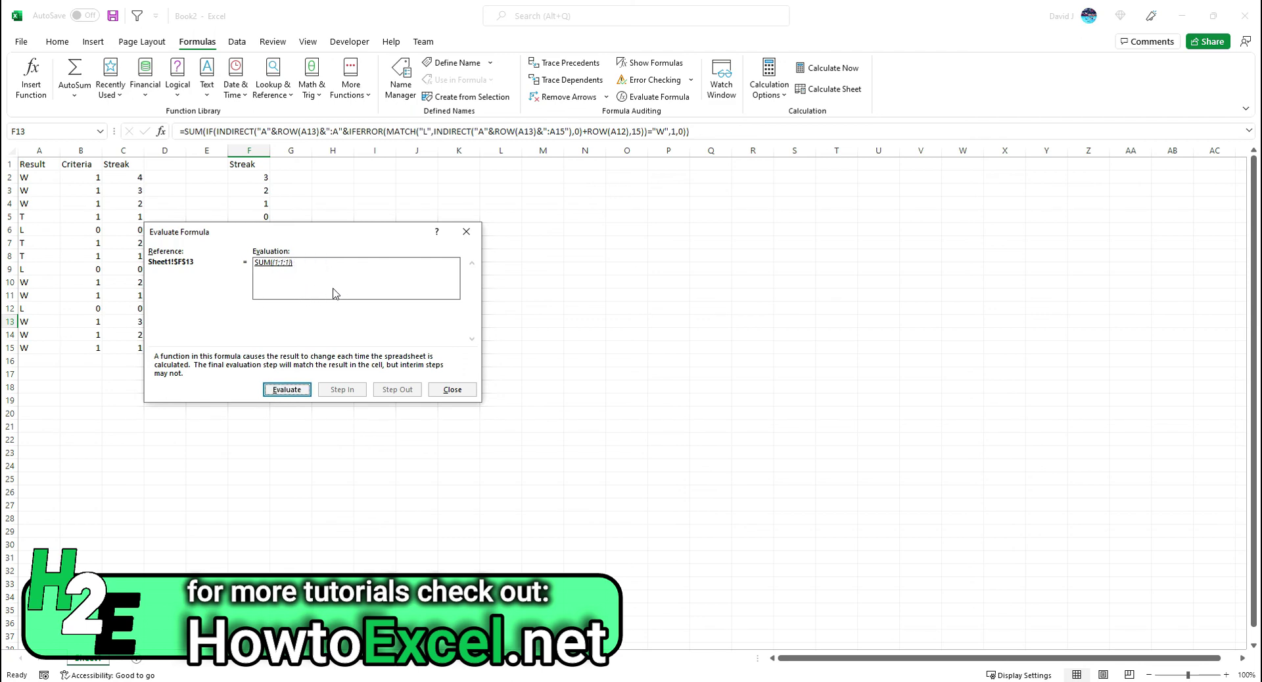
pyautogui.click(284, 390)
pyautogui.click(449, 388)
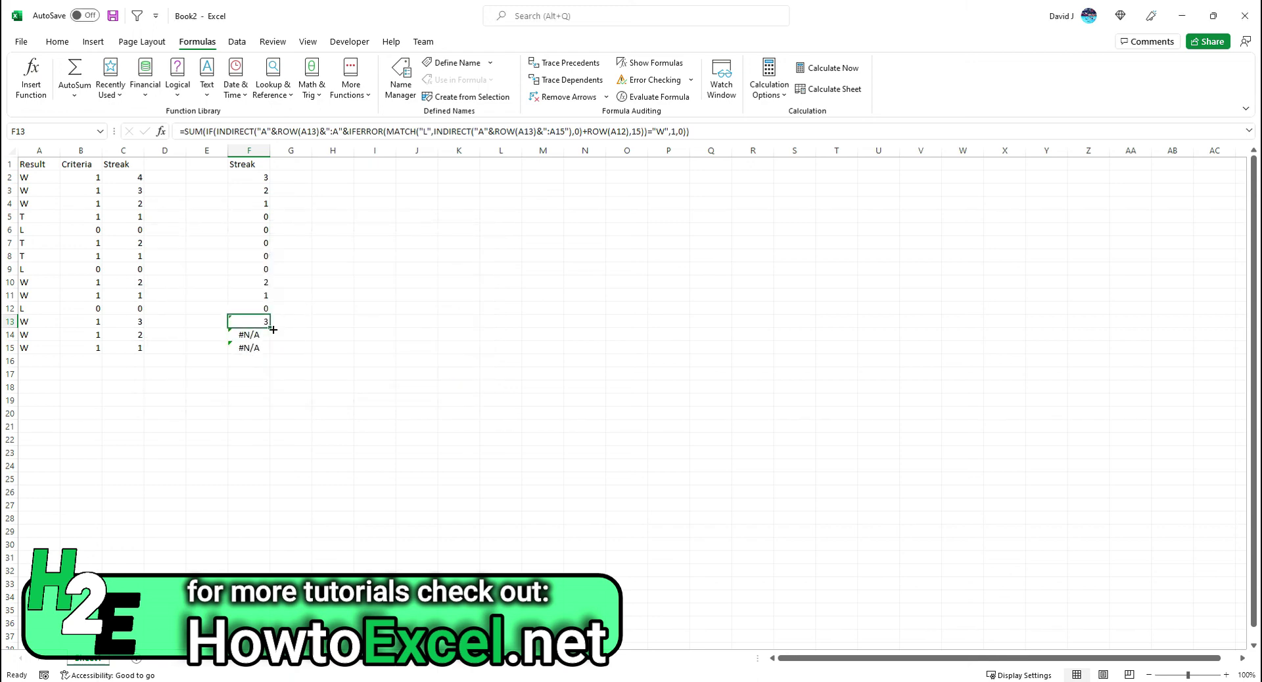
# Fill F13's IFERROR formula down to F15 and up to F2, then select F2.
pyautogui.doubleClick(270, 328)
pyautogui.click(266, 322)
pyautogui.moveTo(272, 327); pyautogui.dragTo(271, 176)
pyautogui.click(258, 181)
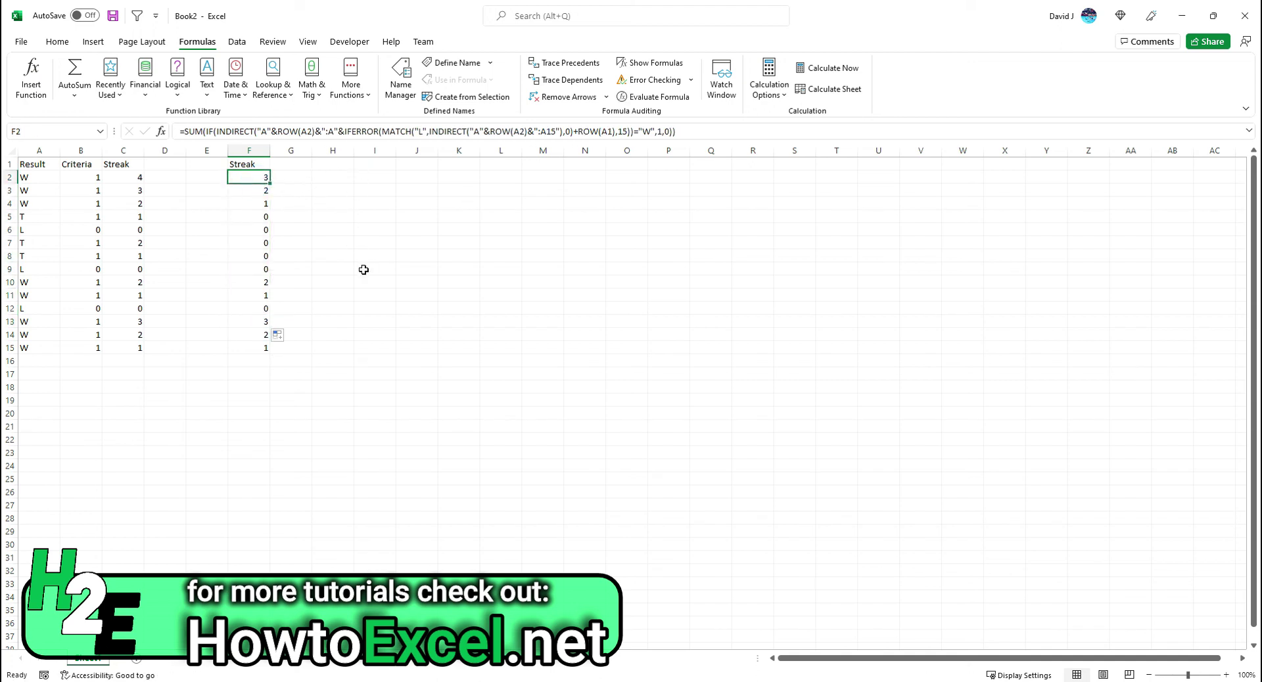